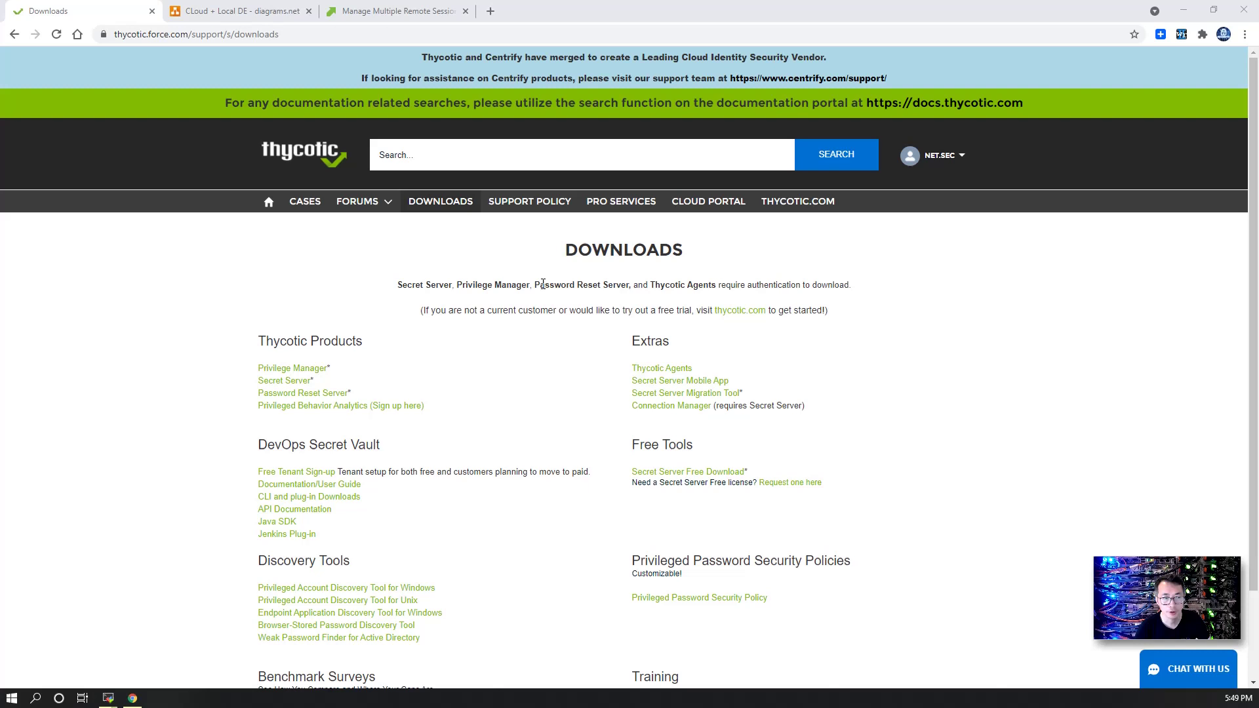
# Step: Open the Secret Server download, answer No to the EU question, and accept the EULA
pyautogui.click(280, 386)
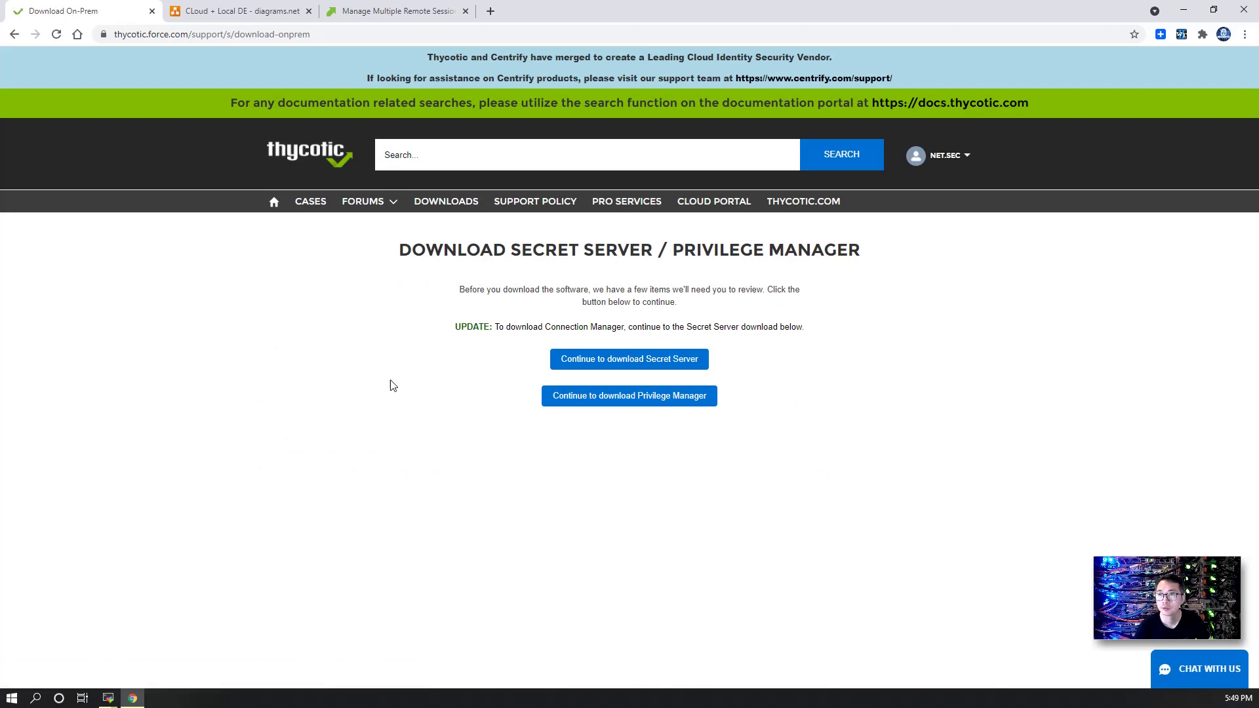
pyautogui.click(583, 371)
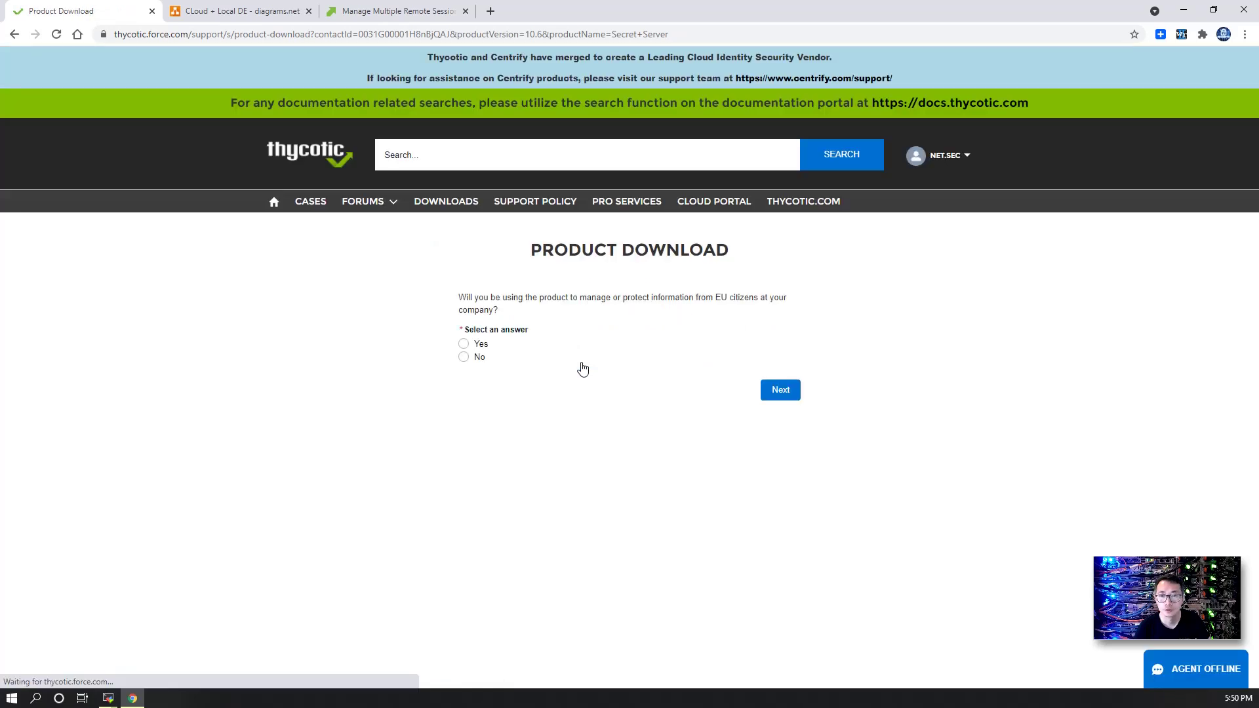
pyautogui.click(479, 357)
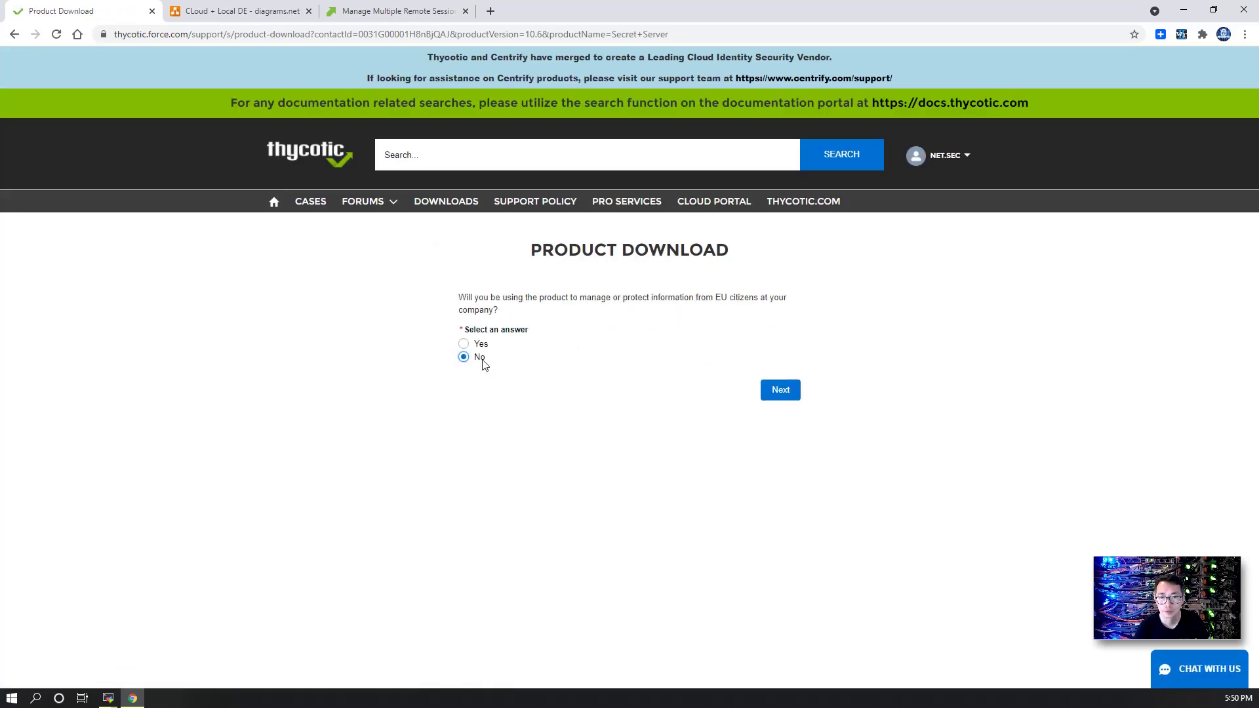
pyautogui.click(766, 391)
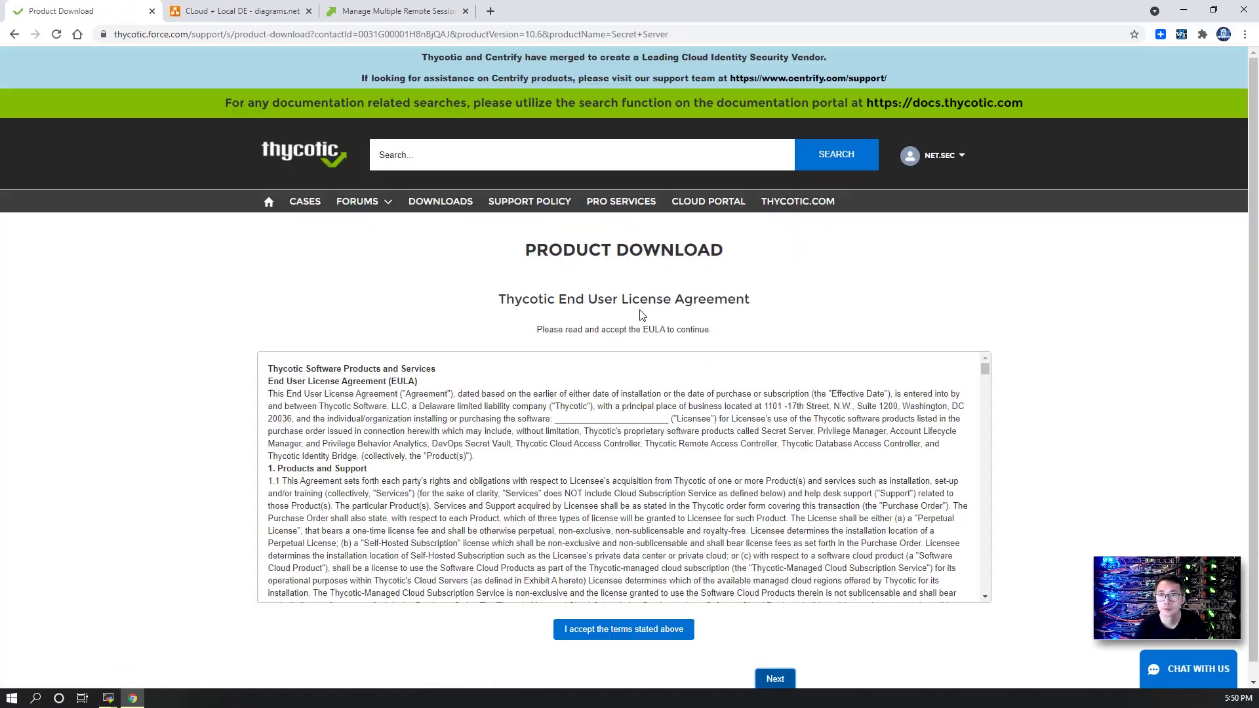
pyautogui.click(635, 639)
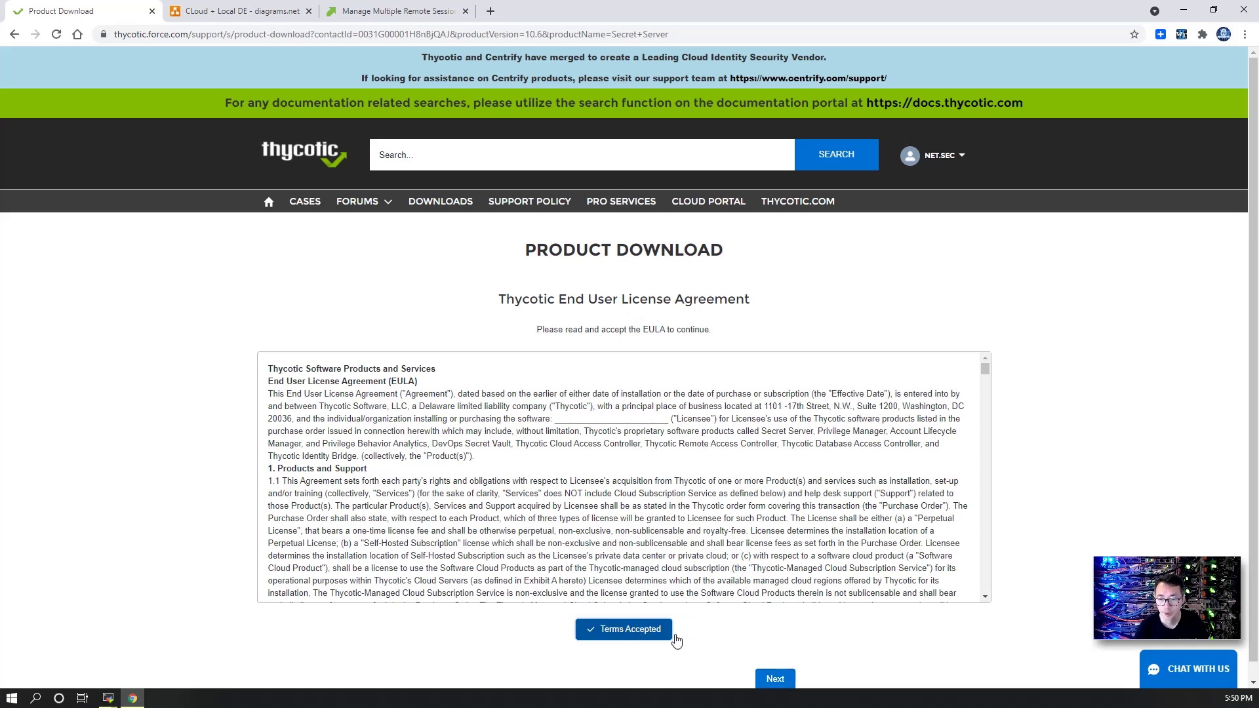
pyautogui.click(775, 678)
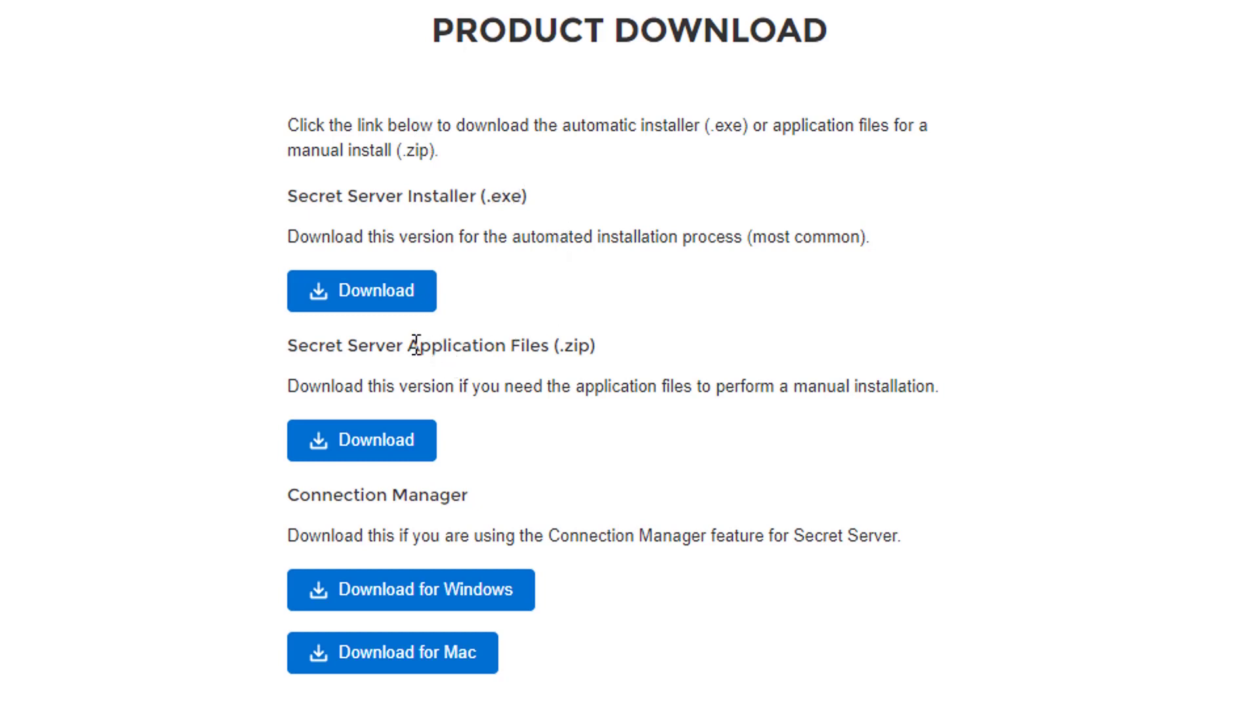
pyautogui.moveTo(414, 346); pyautogui.dragTo(551, 335)
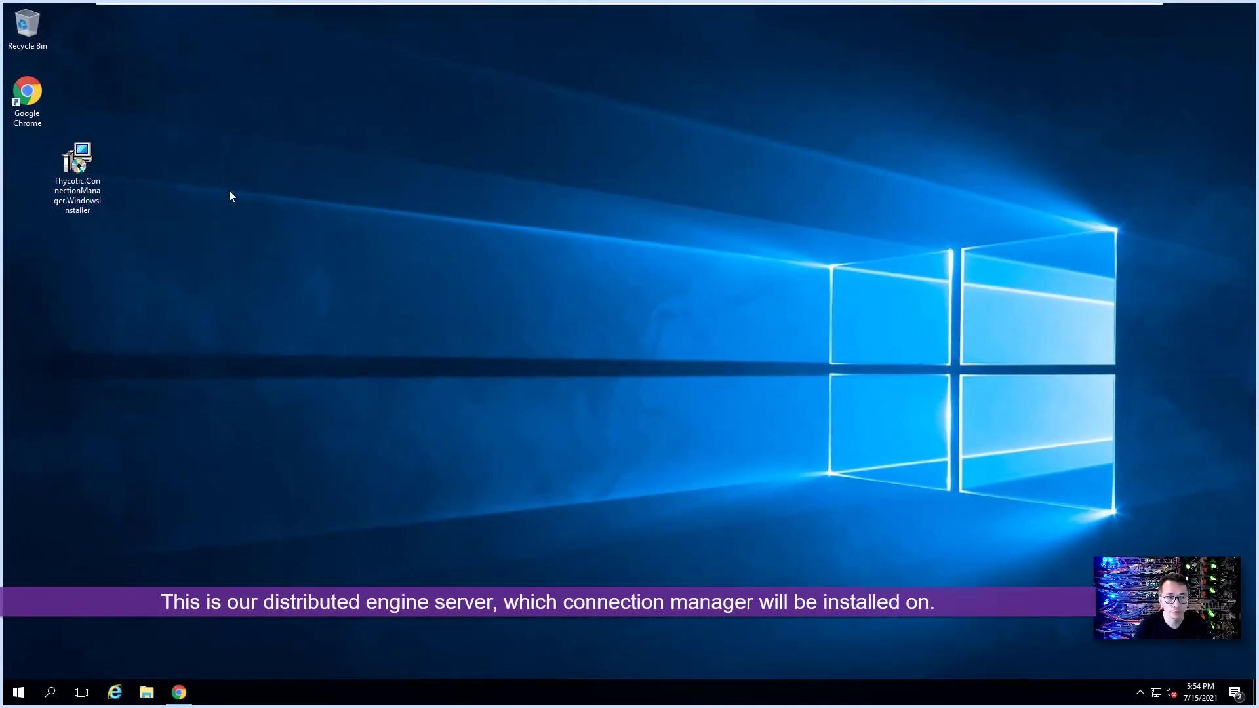
# Step: Open a new web browser window from the desktop and maximize it
pyautogui.click(73, 161)
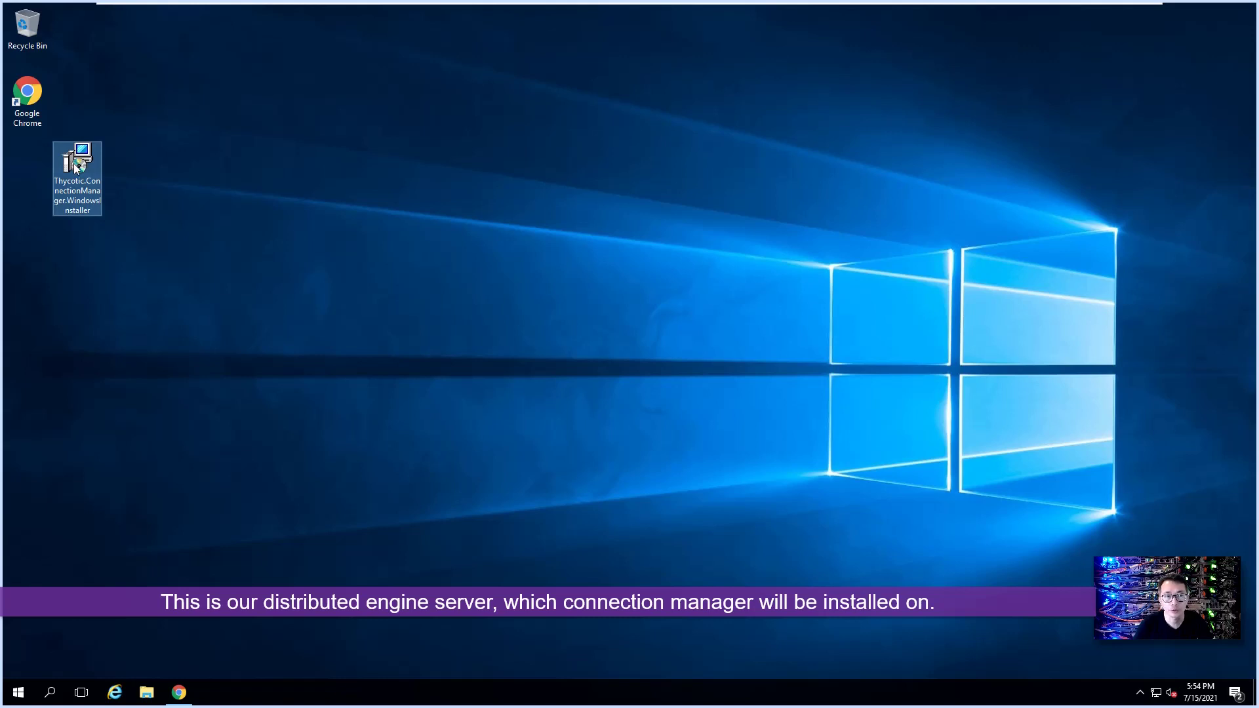
pyautogui.doubleClick(38, 104)
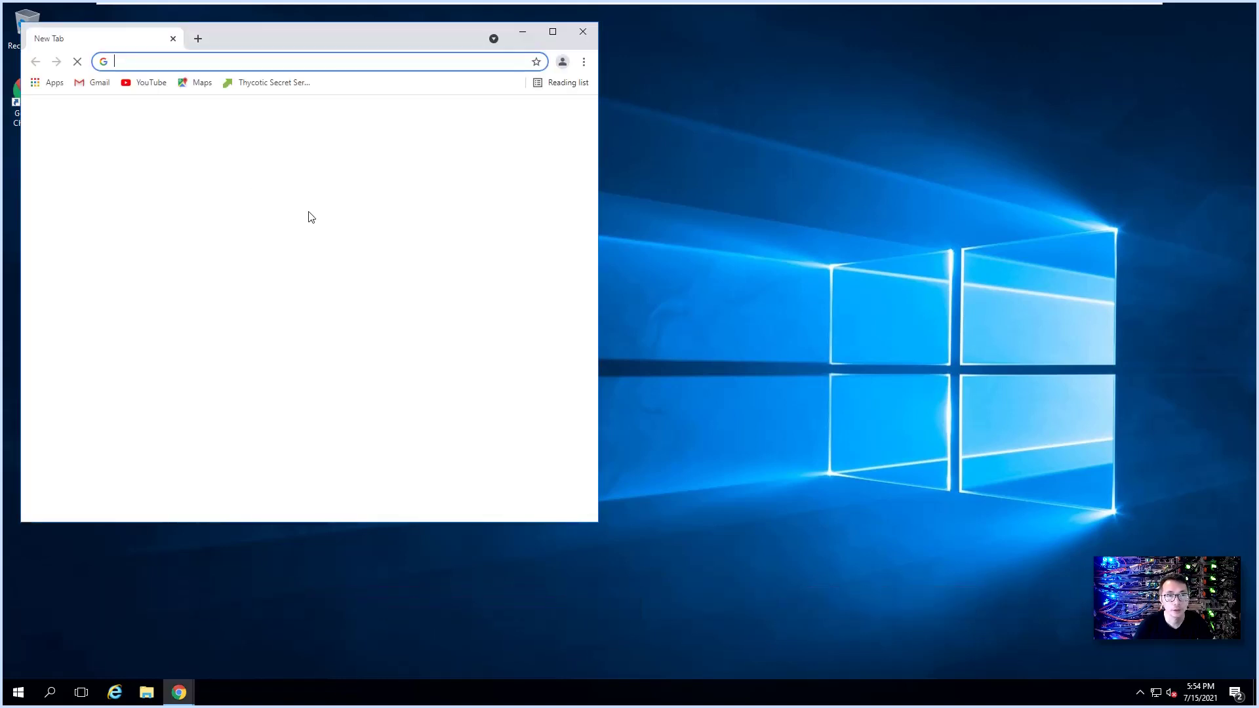
pyautogui.click(553, 32)
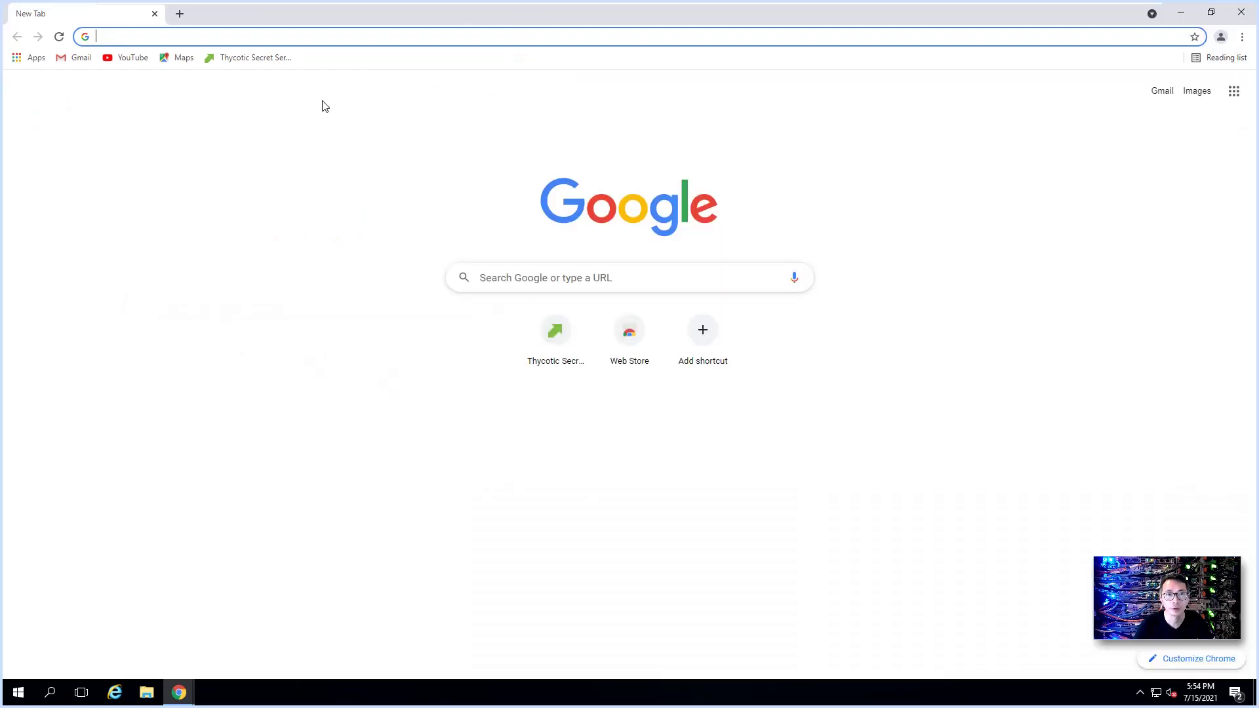
# Step: Sign in to Secret Server Cloud Manager through the Thycotic One Canada region
pyautogui.click(256, 58)
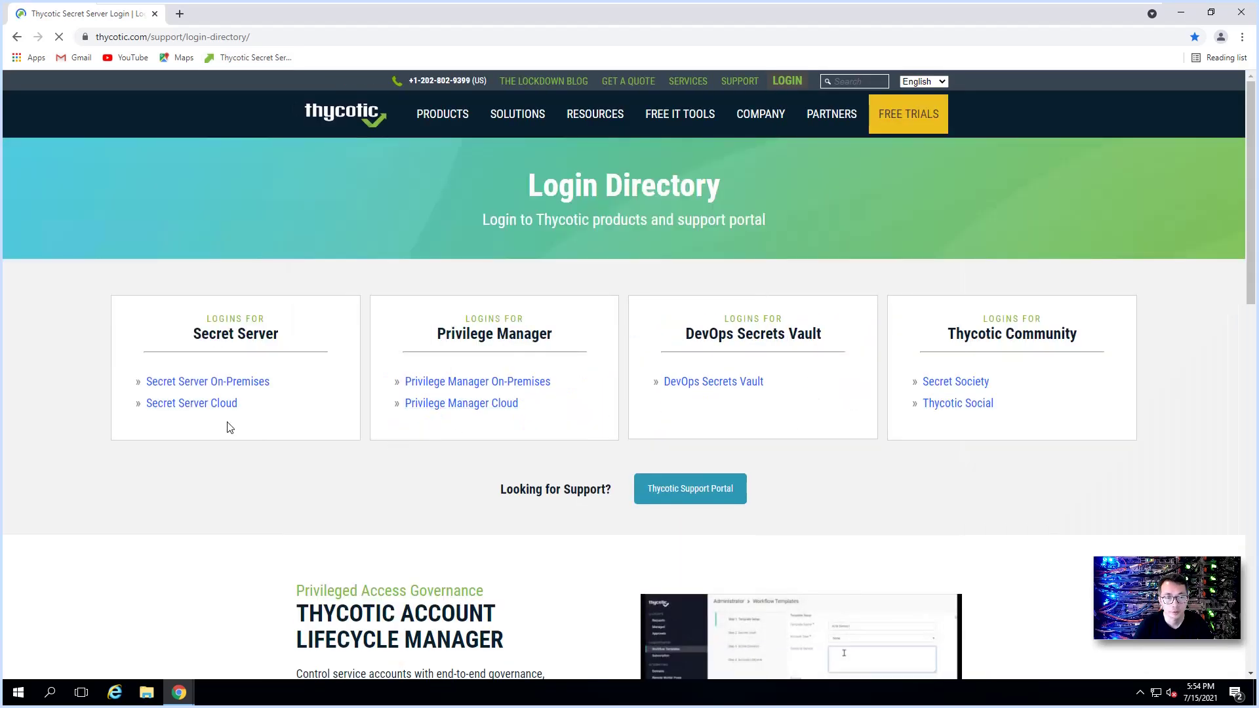
pyautogui.click(217, 405)
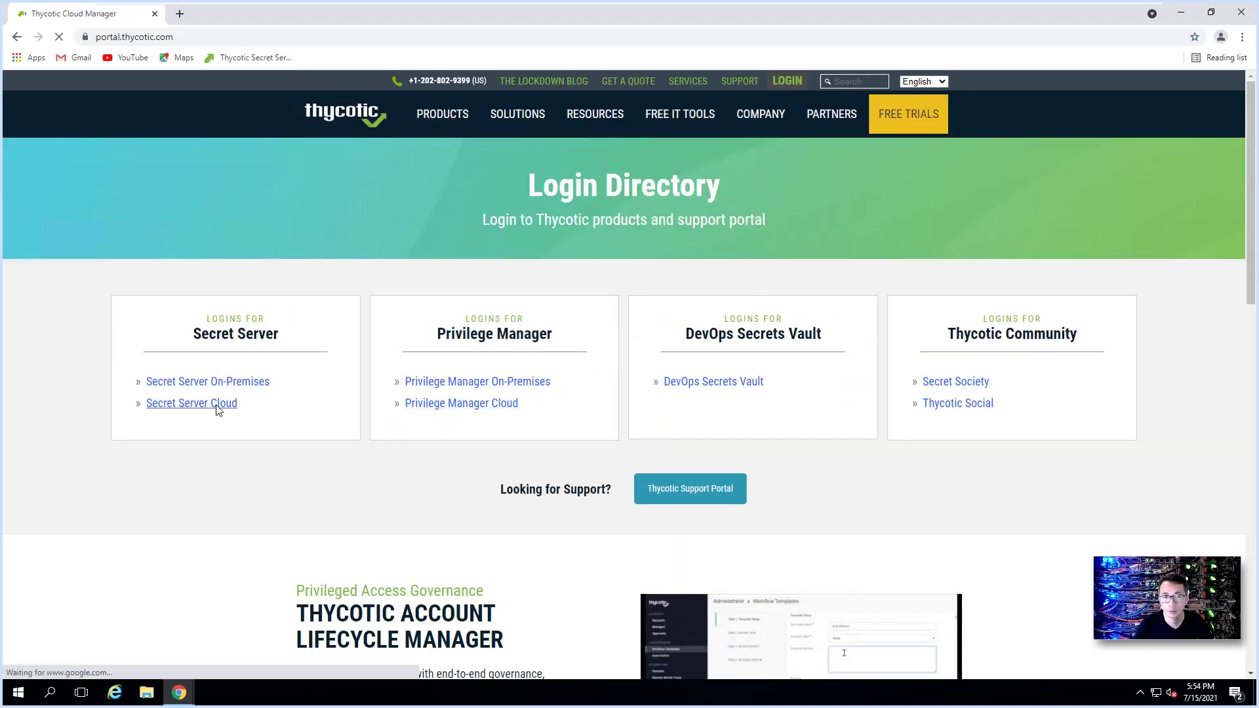
pyautogui.click(352, 281)
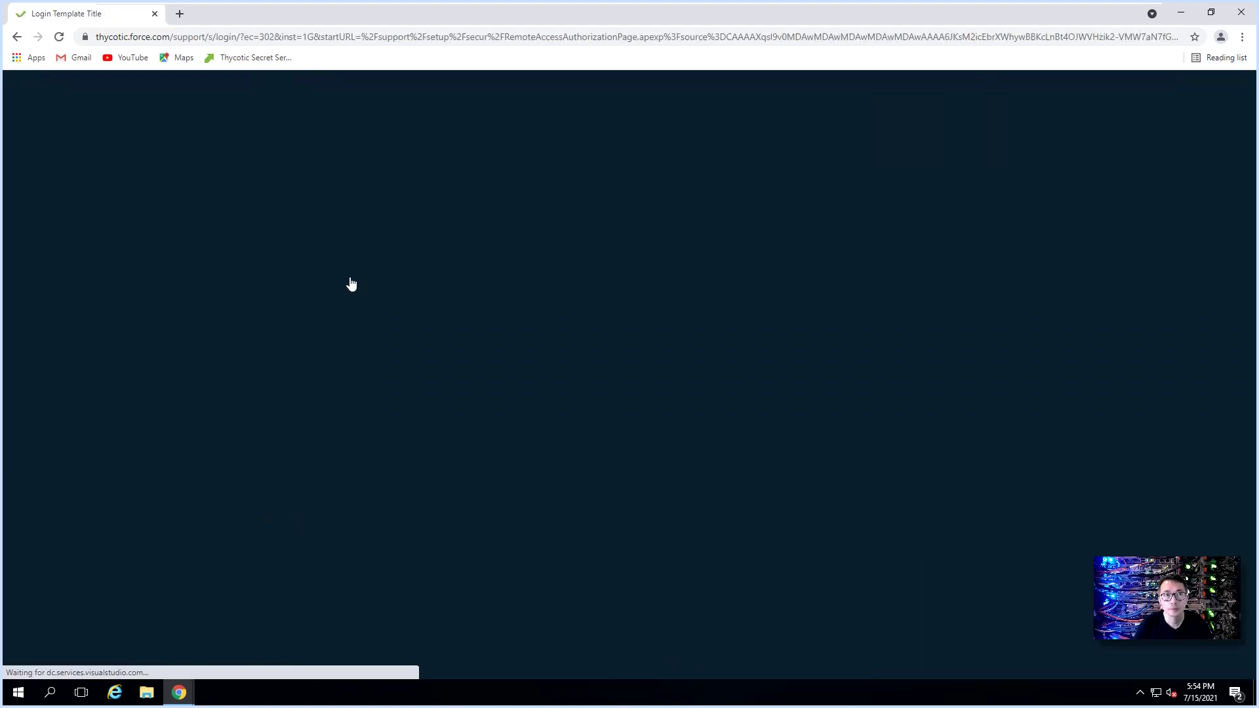
pyautogui.scroll(-3, 633, 481)
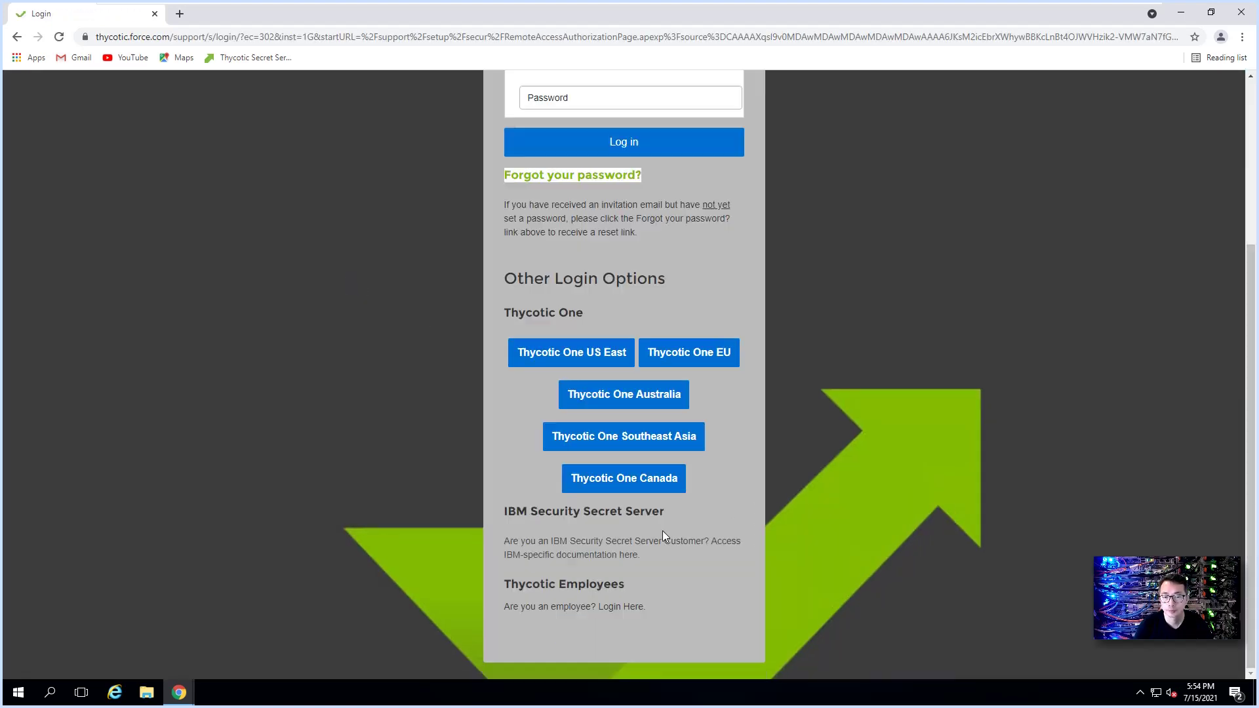
pyautogui.click(667, 478)
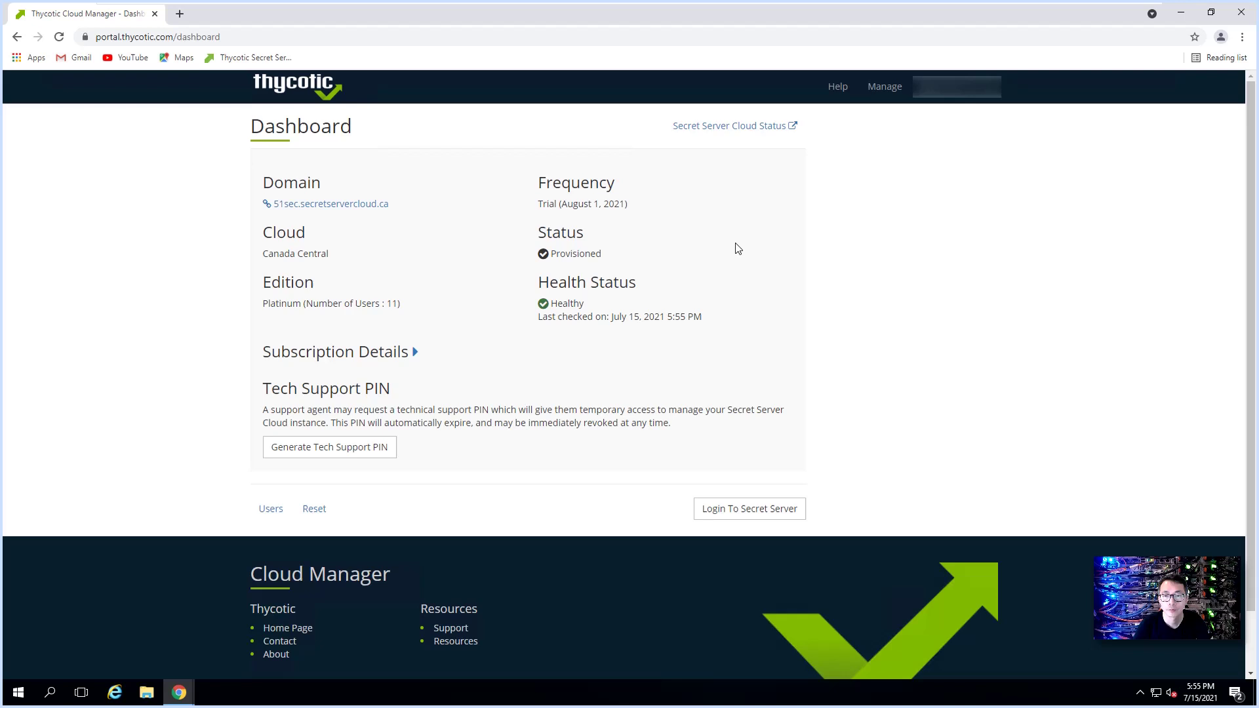
# Step: Log in with Thycotic One, check the tss-de.51sec.corp engine under Default site, then return to Secrets
pyautogui.click(354, 205)
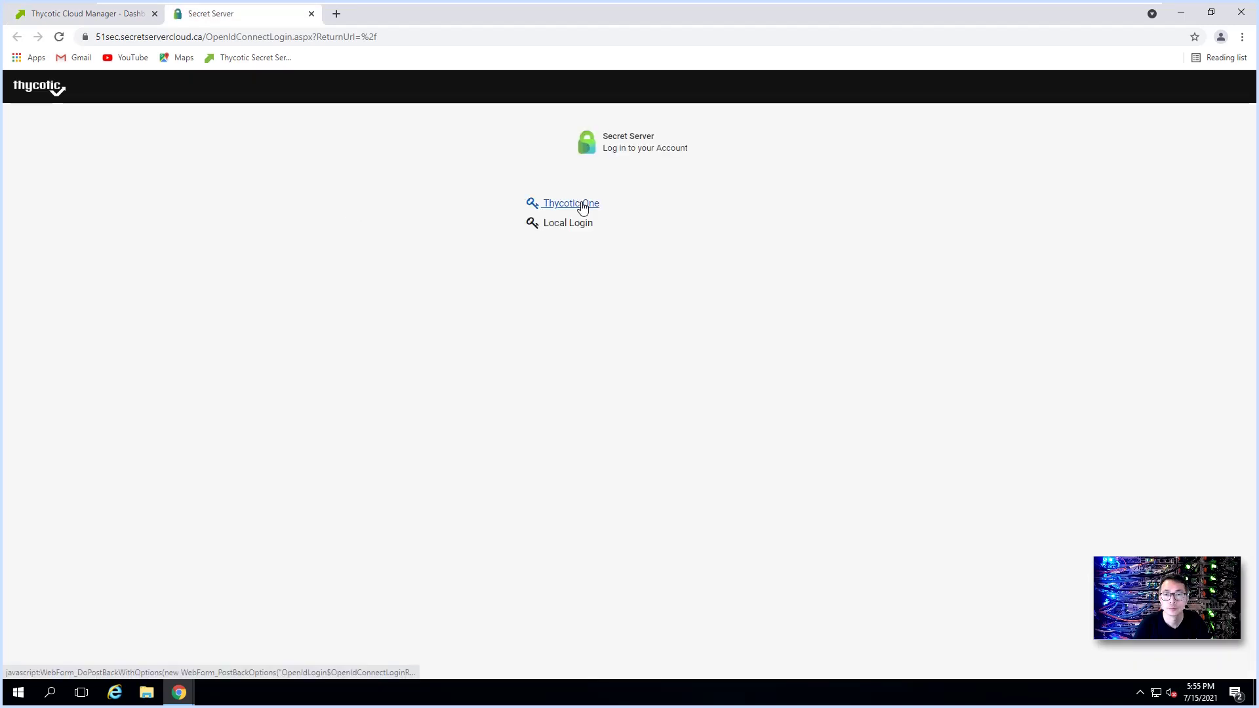
pyautogui.click(582, 205)
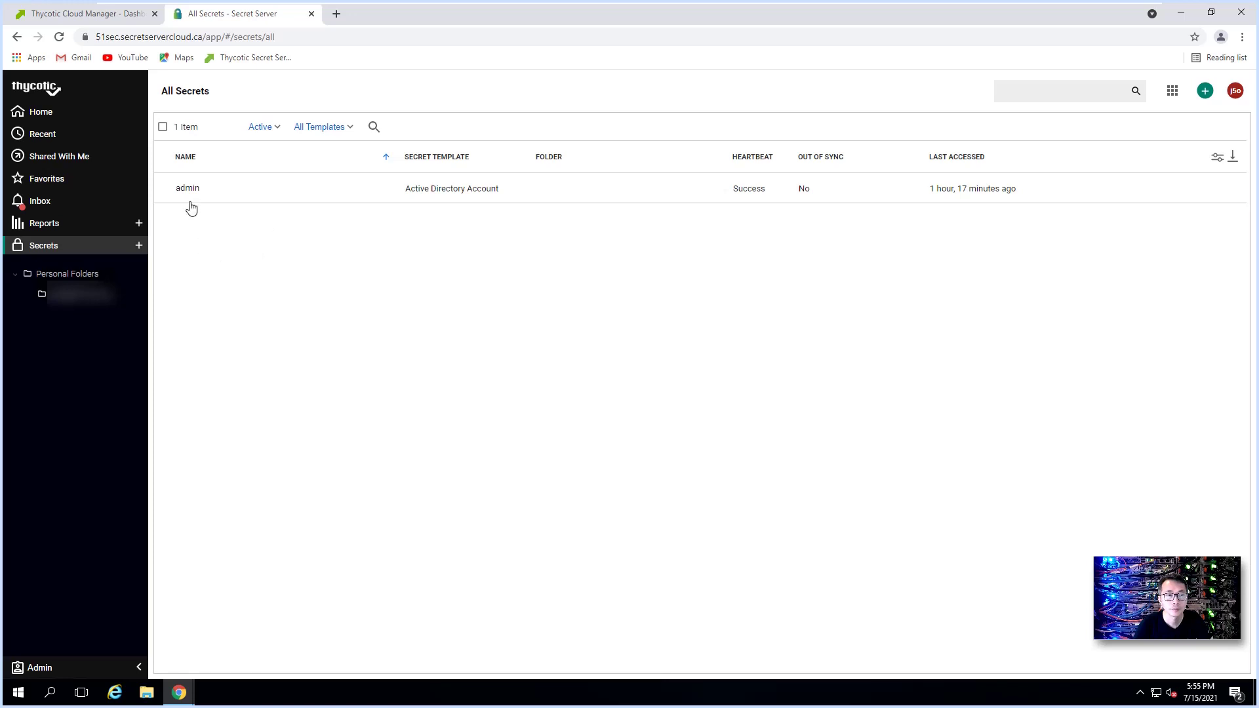
pyautogui.click(107, 669)
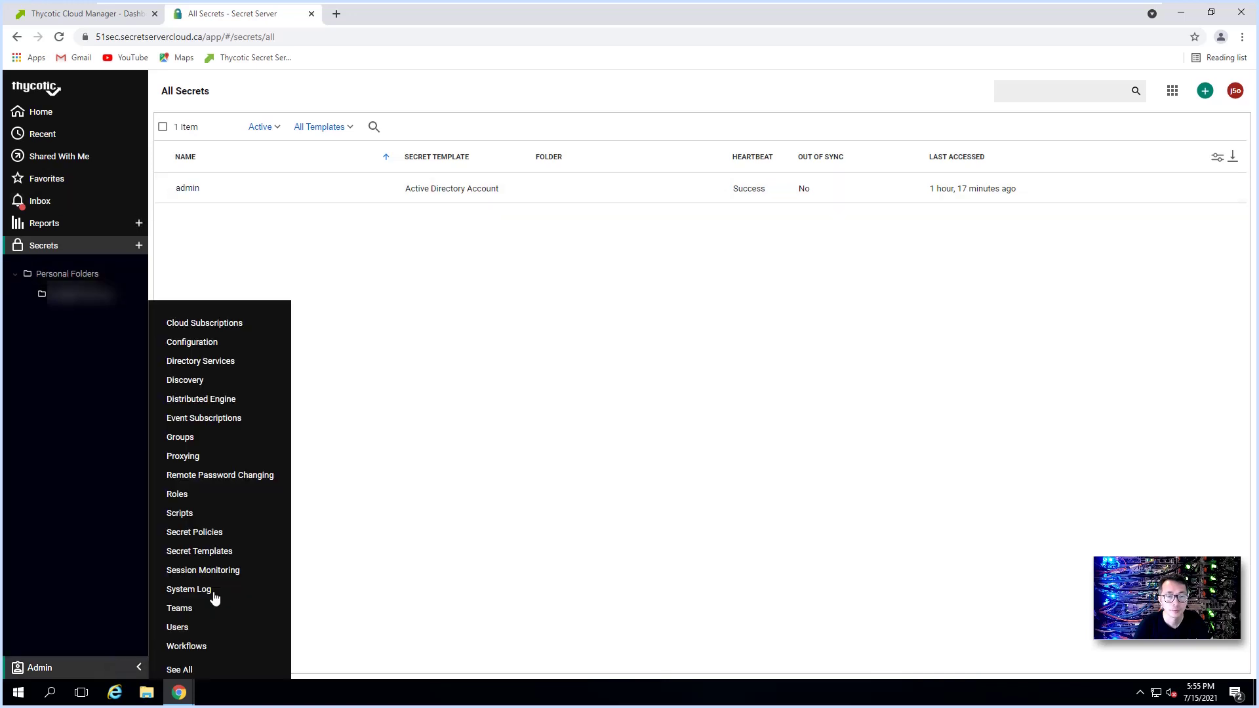
pyautogui.click(258, 408)
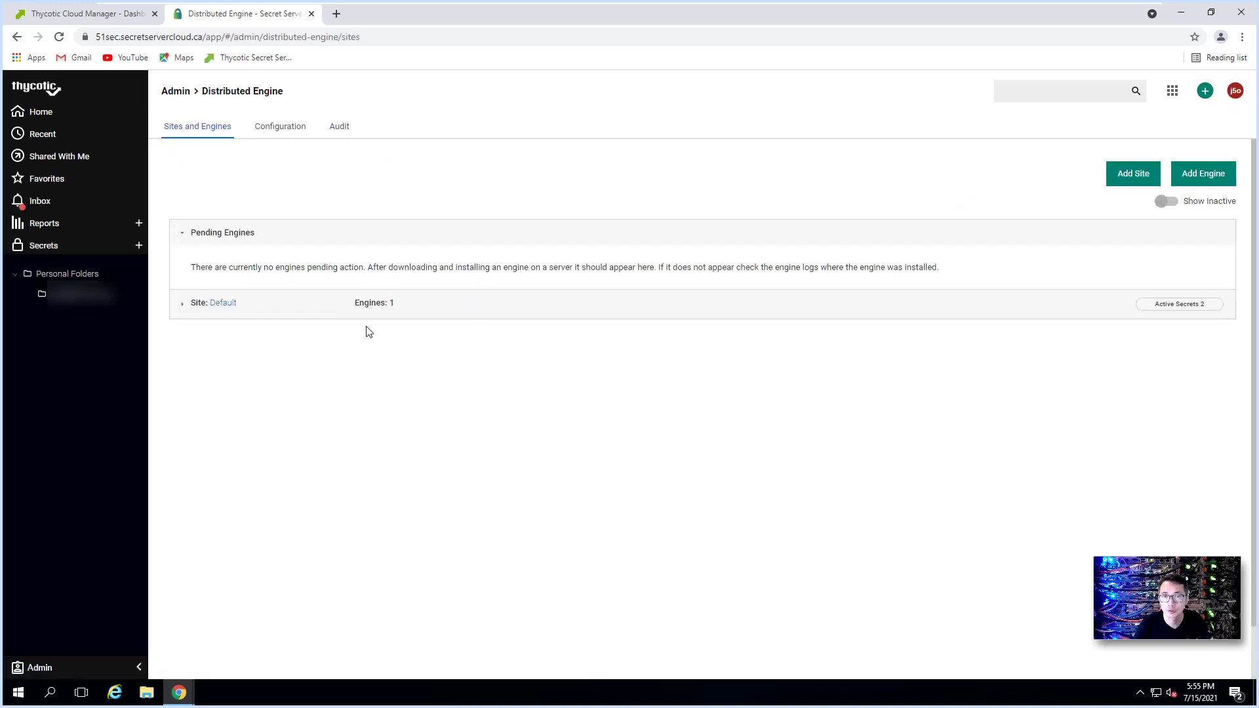
pyautogui.click(183, 304)
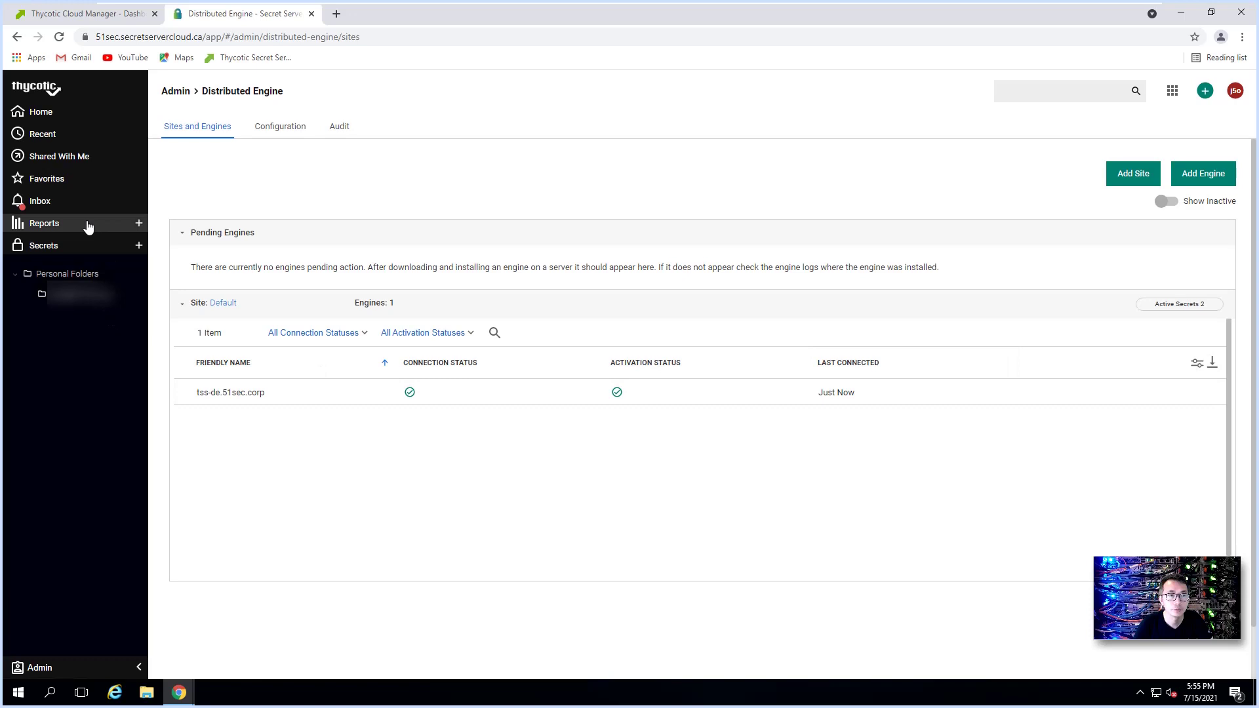
pyautogui.click(73, 256)
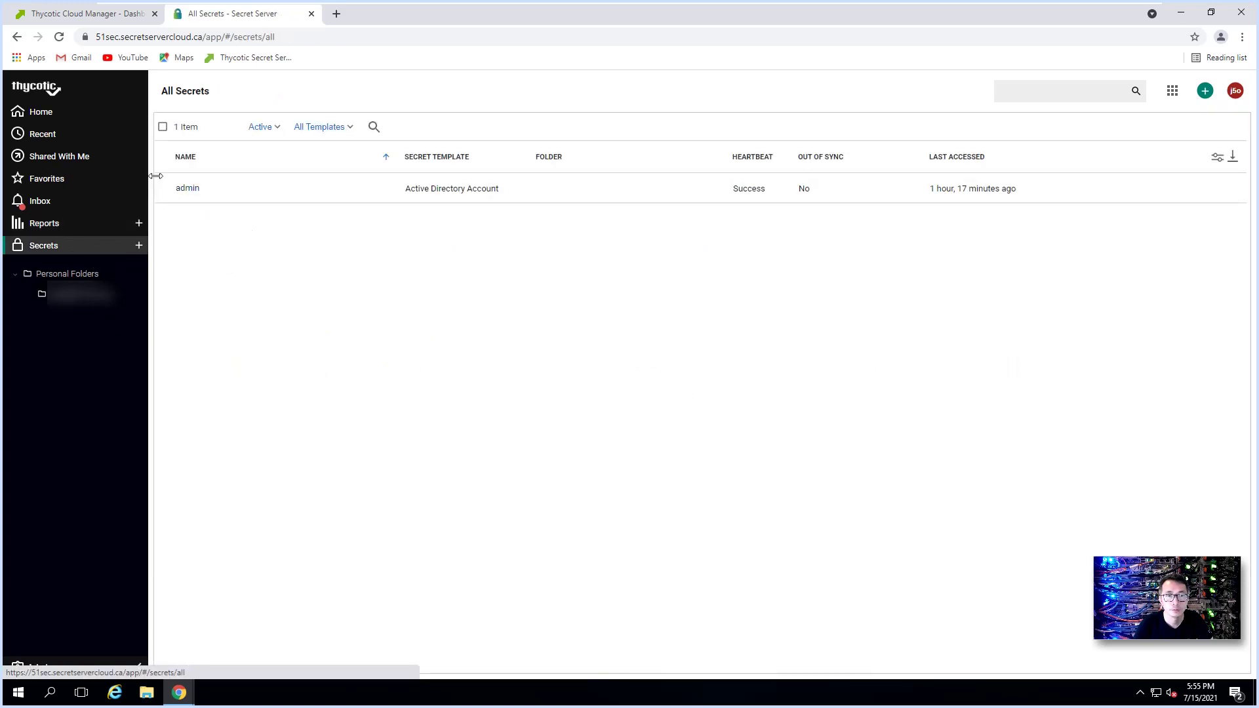
# Step: Launch the admin secret against computer 192.168.2.14, which fails for lack of the Protocol Handler
pyautogui.click(187, 189)
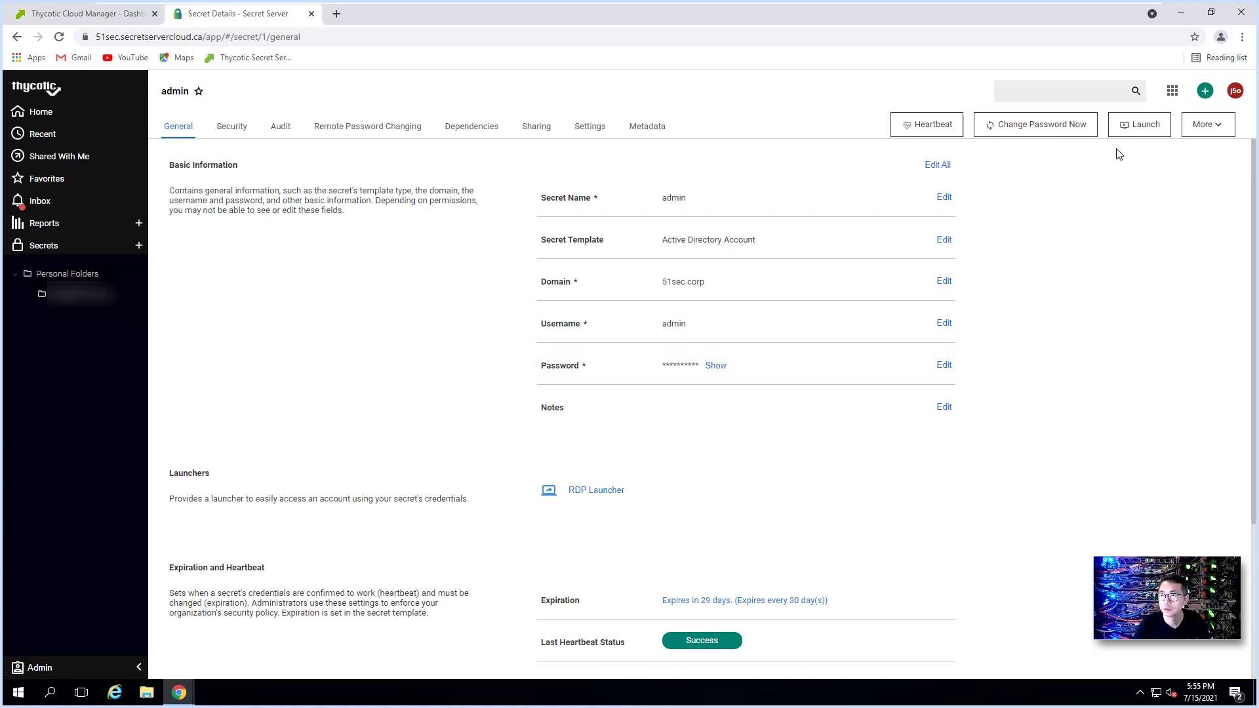
pyautogui.click(1142, 130)
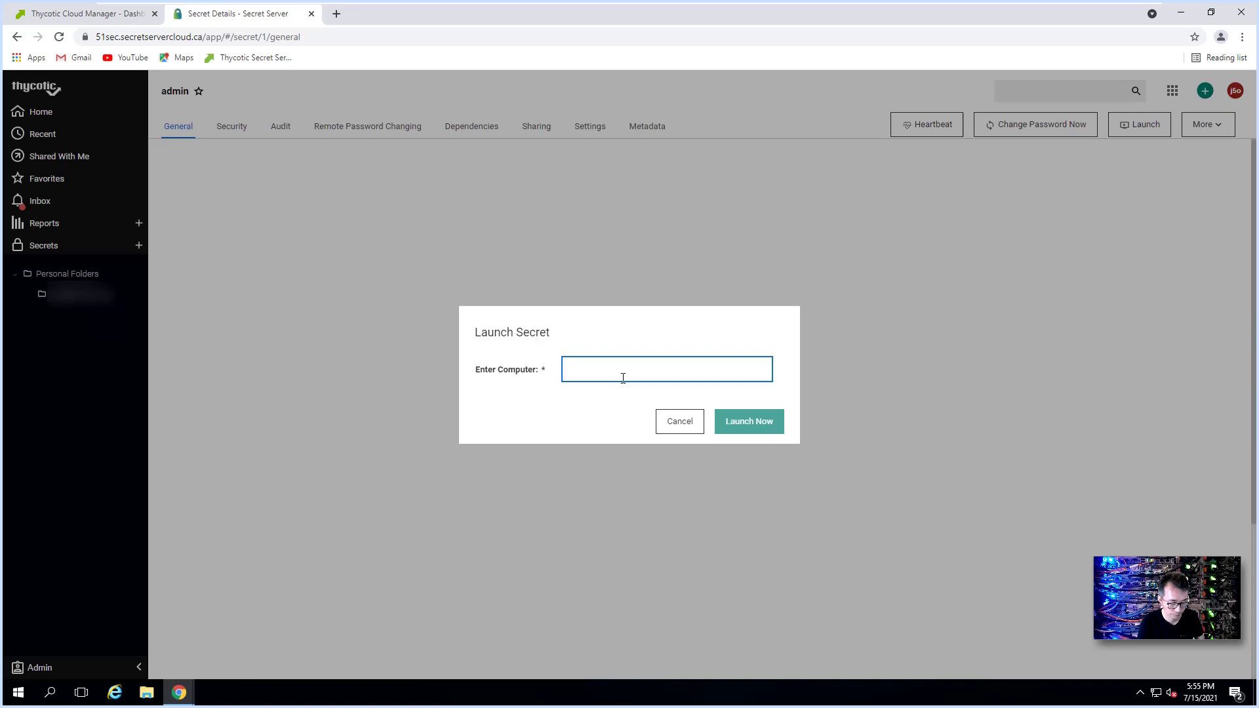
pyautogui.write('192.168.2.14')
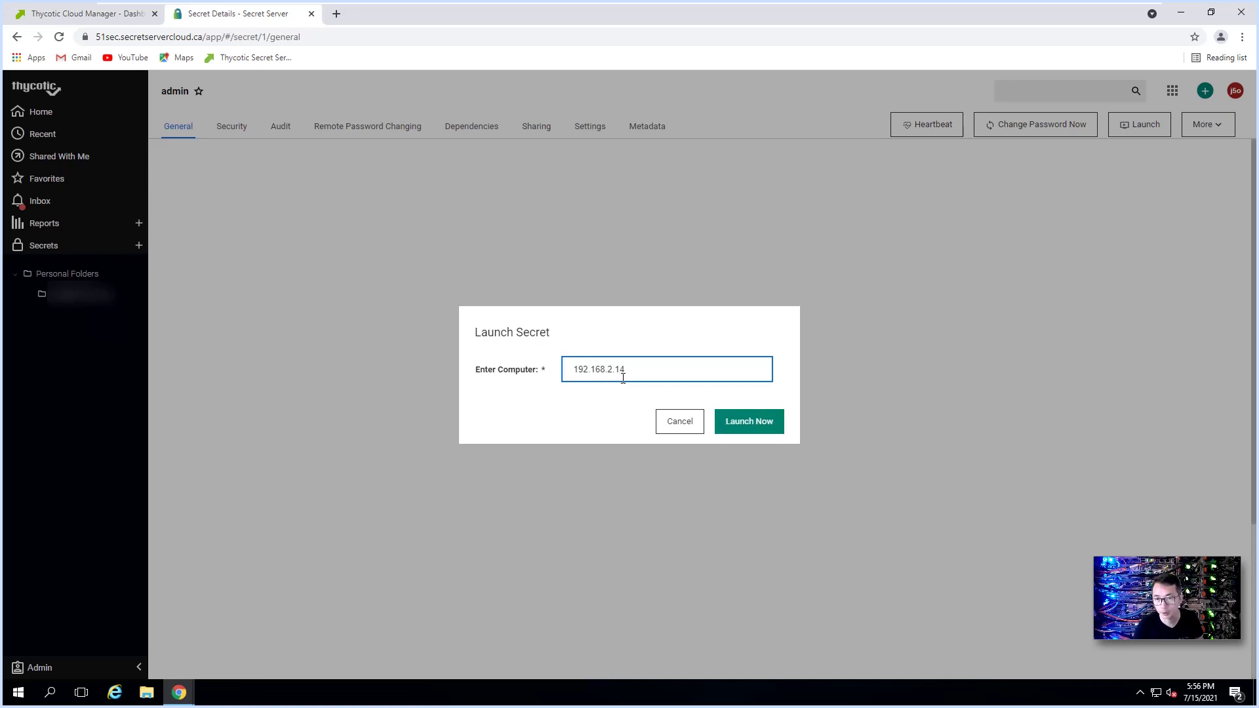
pyautogui.click(740, 419)
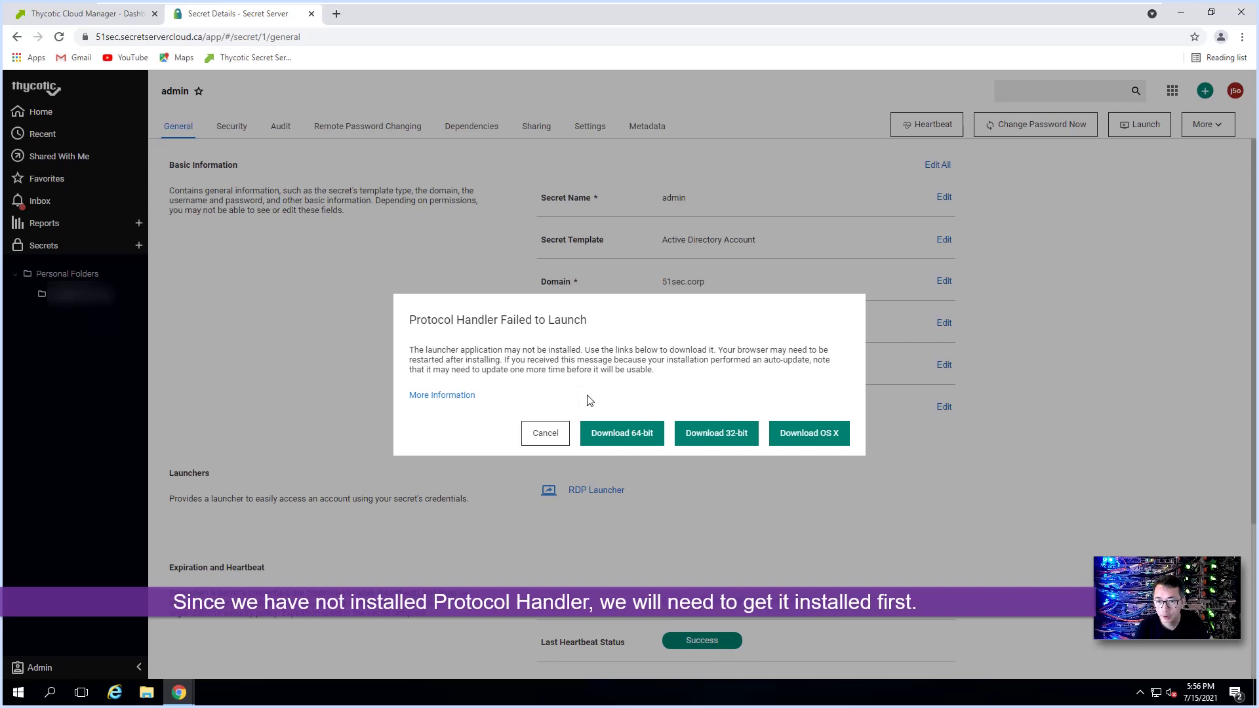
# Step: Download and run the 64-bit Protocol Handler installer, then cancel the failure dialog
pyautogui.click(612, 439)
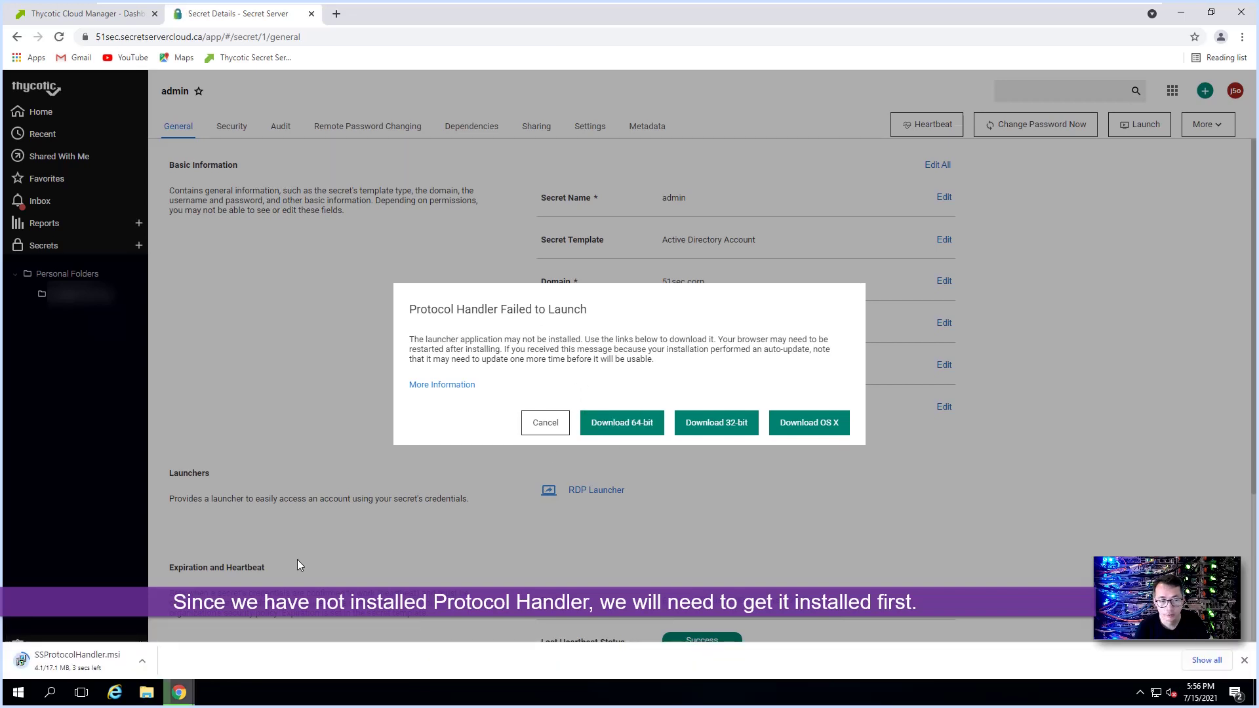
pyautogui.click(99, 664)
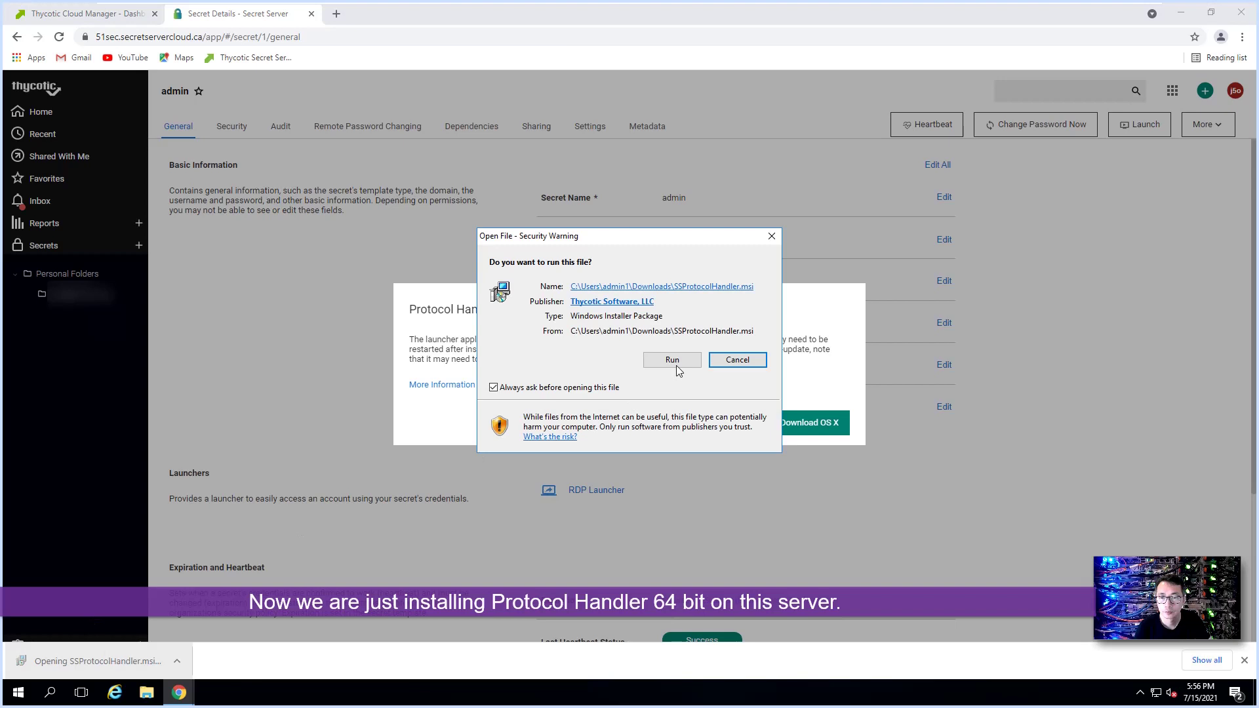
pyautogui.click(676, 365)
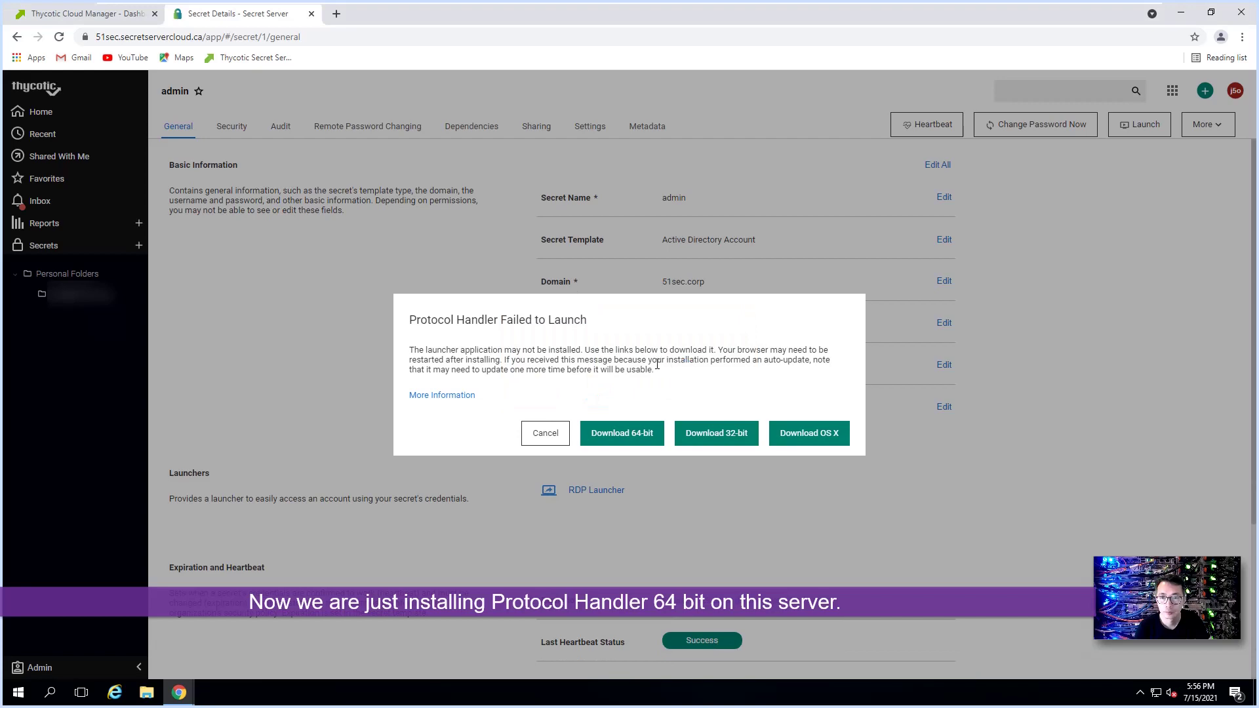
pyautogui.click(544, 435)
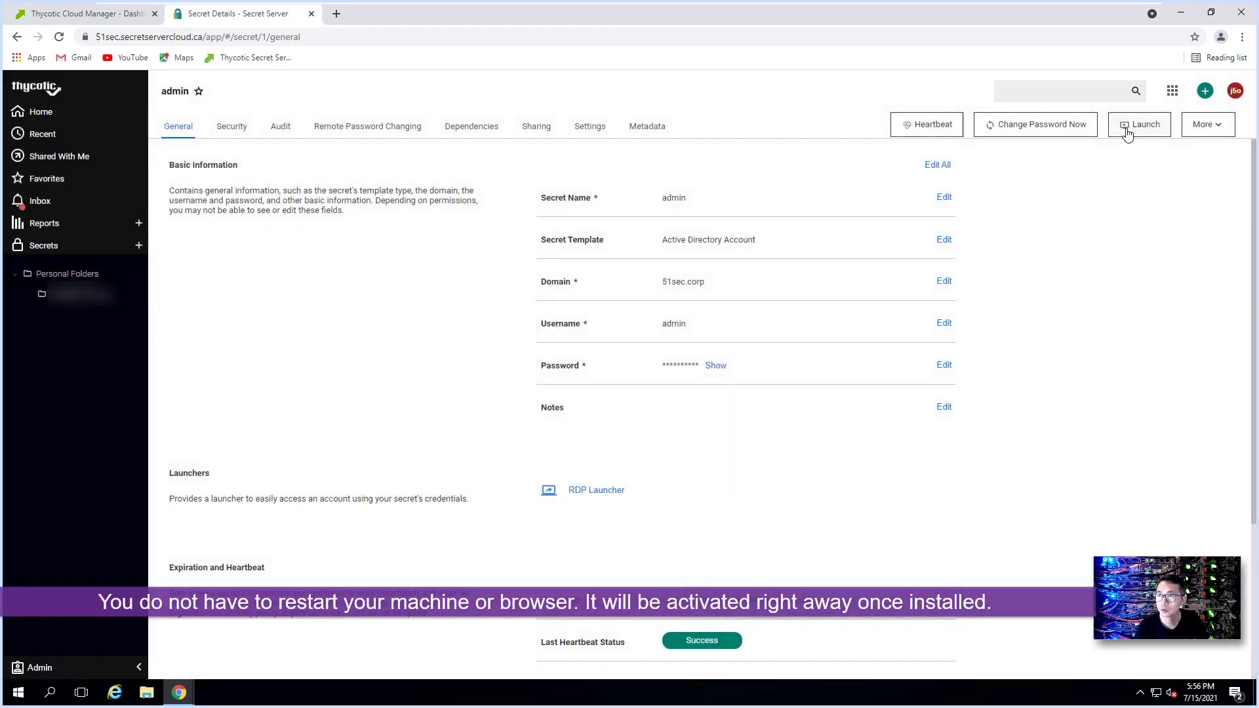
# Step: Launch the admin secret again to computer 192.168.2.14
pyautogui.click(1127, 128)
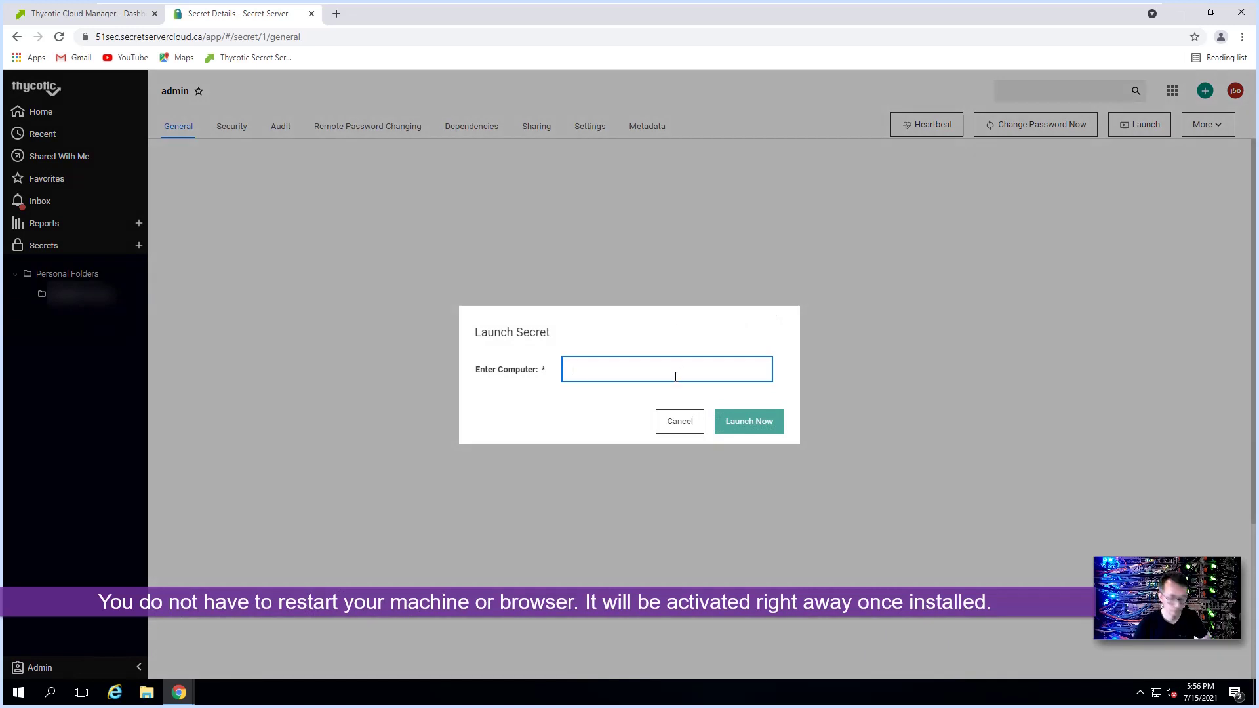
pyautogui.write('192.168')
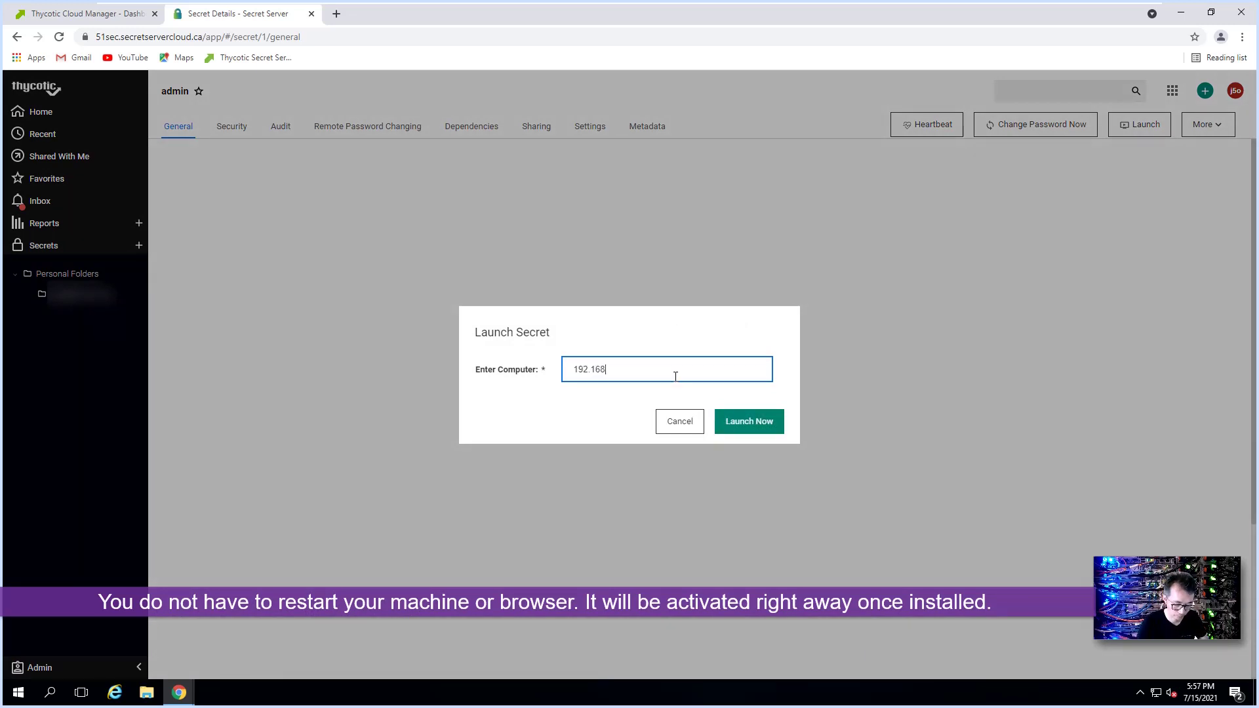
pyautogui.write('.2.14')
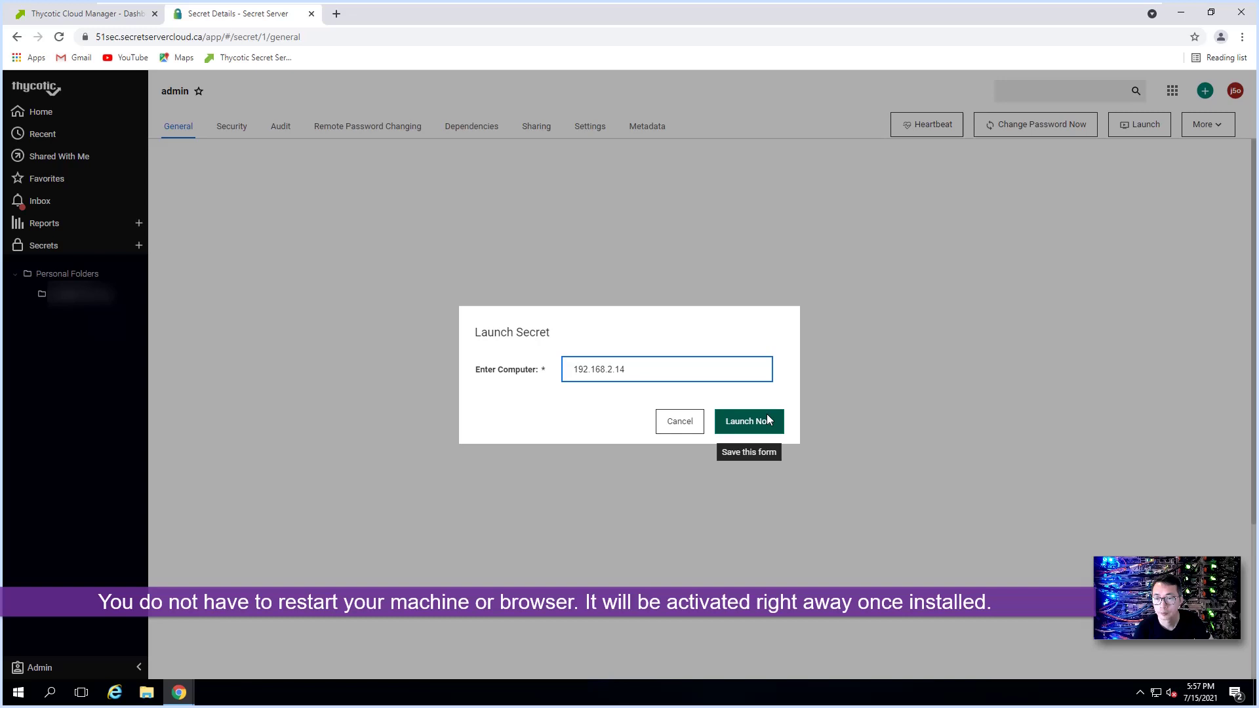
pyautogui.click(766, 421)
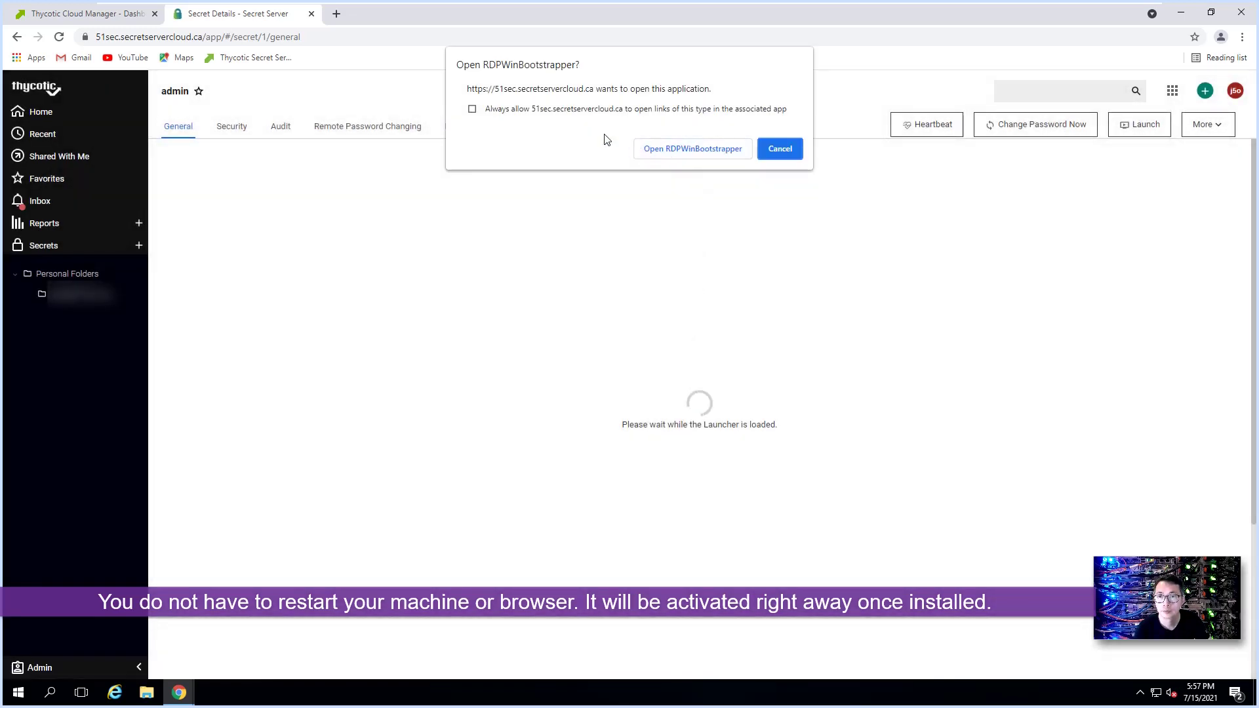
# Step: Always allow RDPWinBootstrapper, approve the launch URL, and permanently trust the server's certificate
pyautogui.click(472, 110)
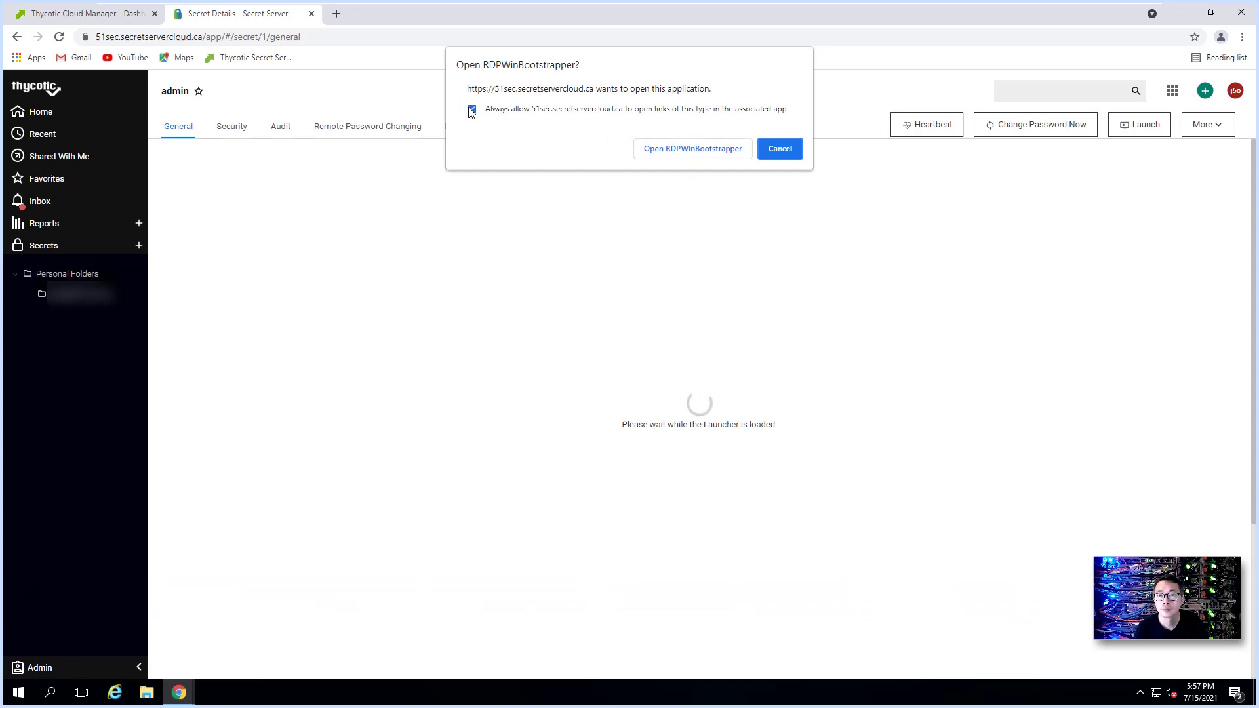
pyautogui.click(692, 148)
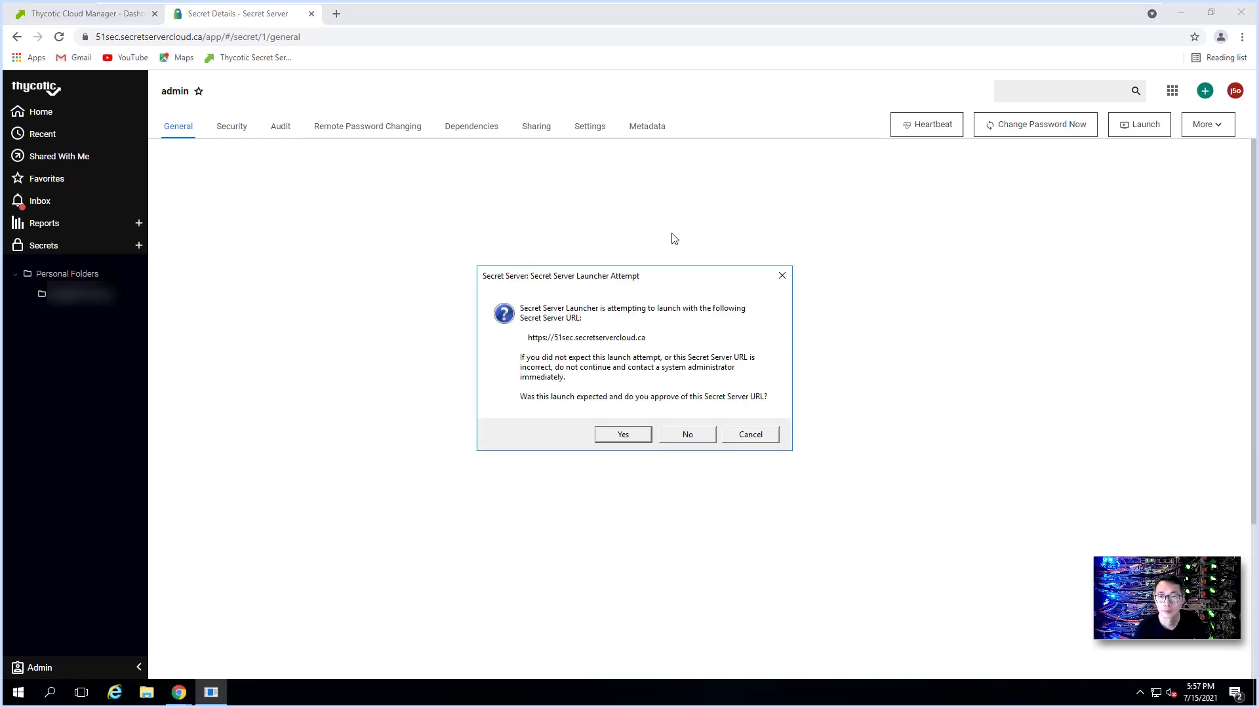
pyautogui.click(623, 435)
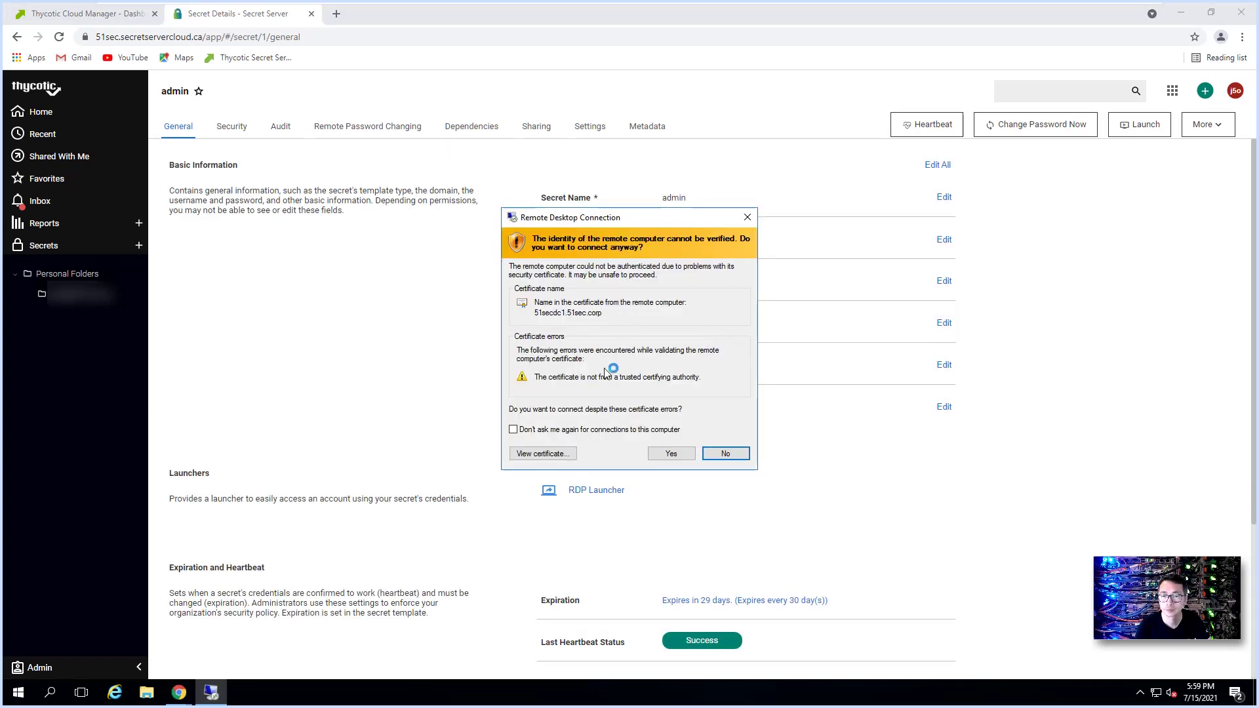
pyautogui.click(562, 431)
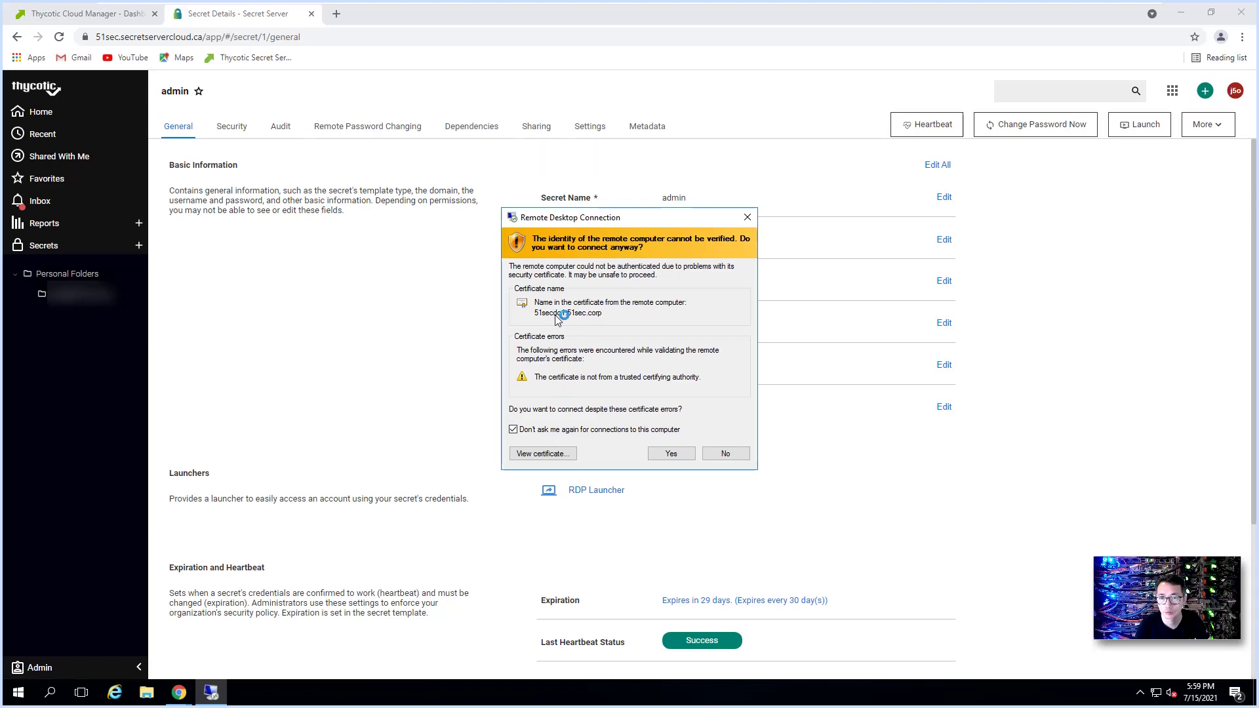
pyautogui.click(682, 457)
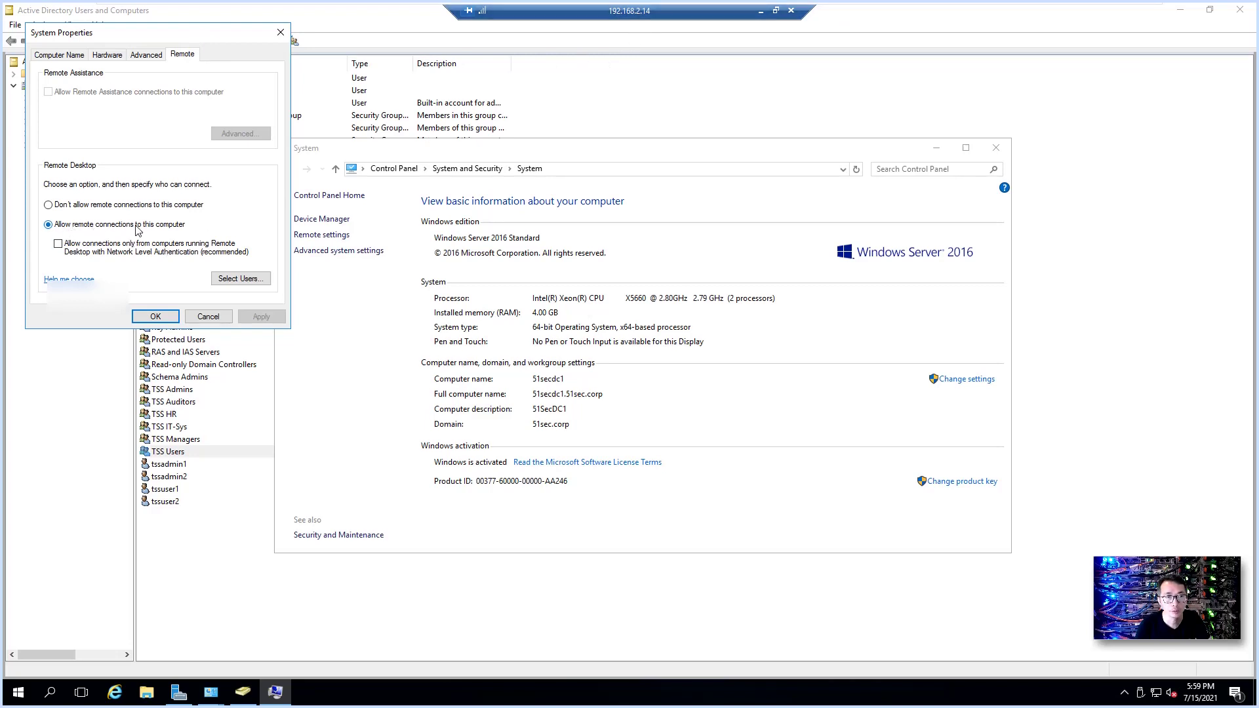
# Step: Close System Properties and the System window on the server, then disconnect the RDP session
pyautogui.click(155, 317)
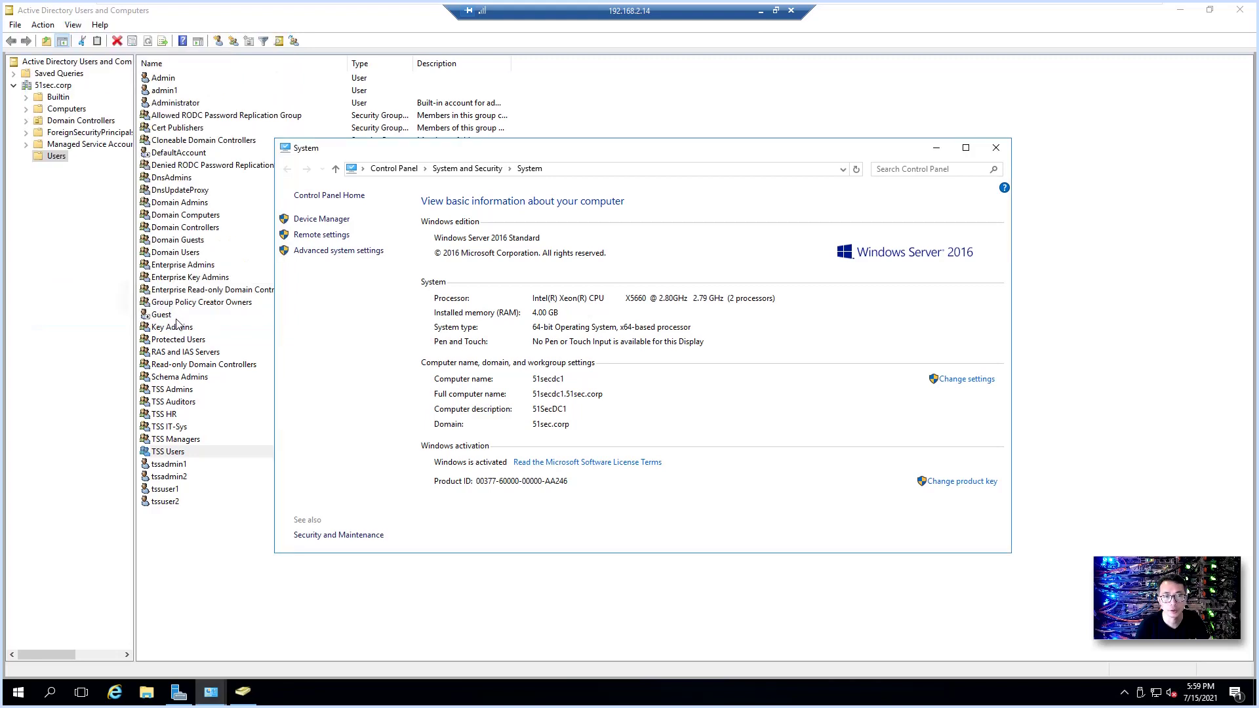
pyautogui.click(1001, 154)
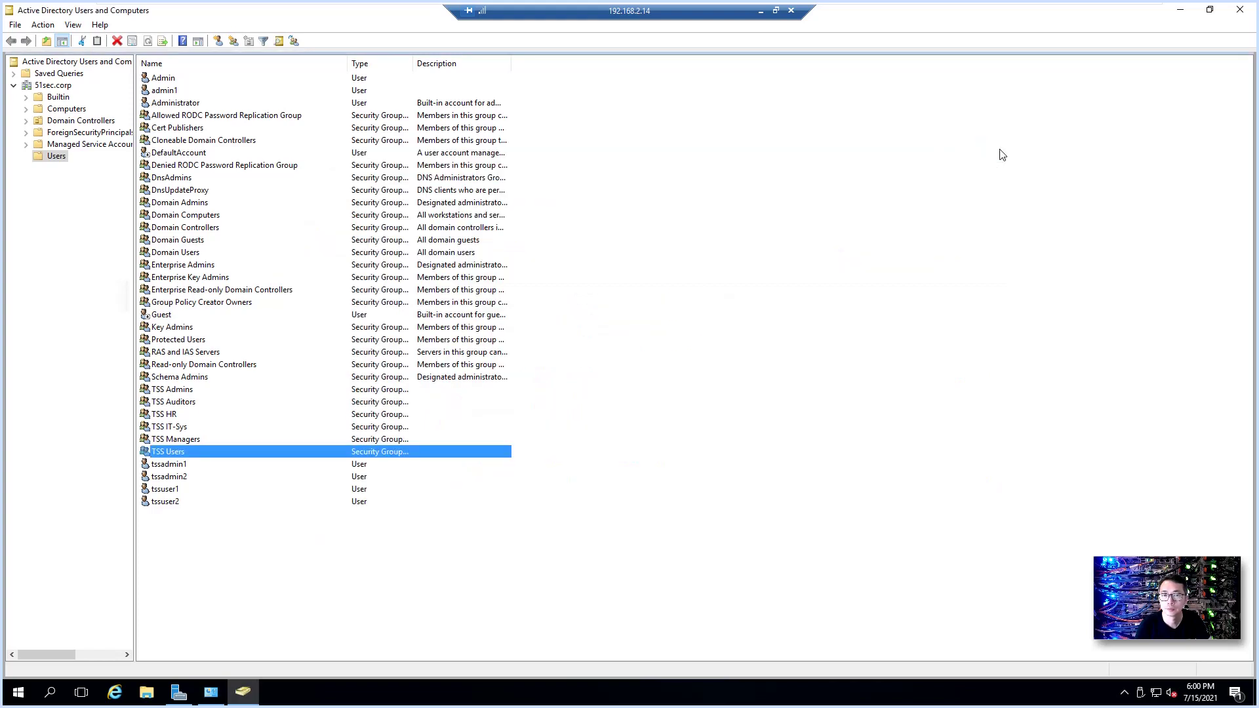
pyautogui.click(791, 11)
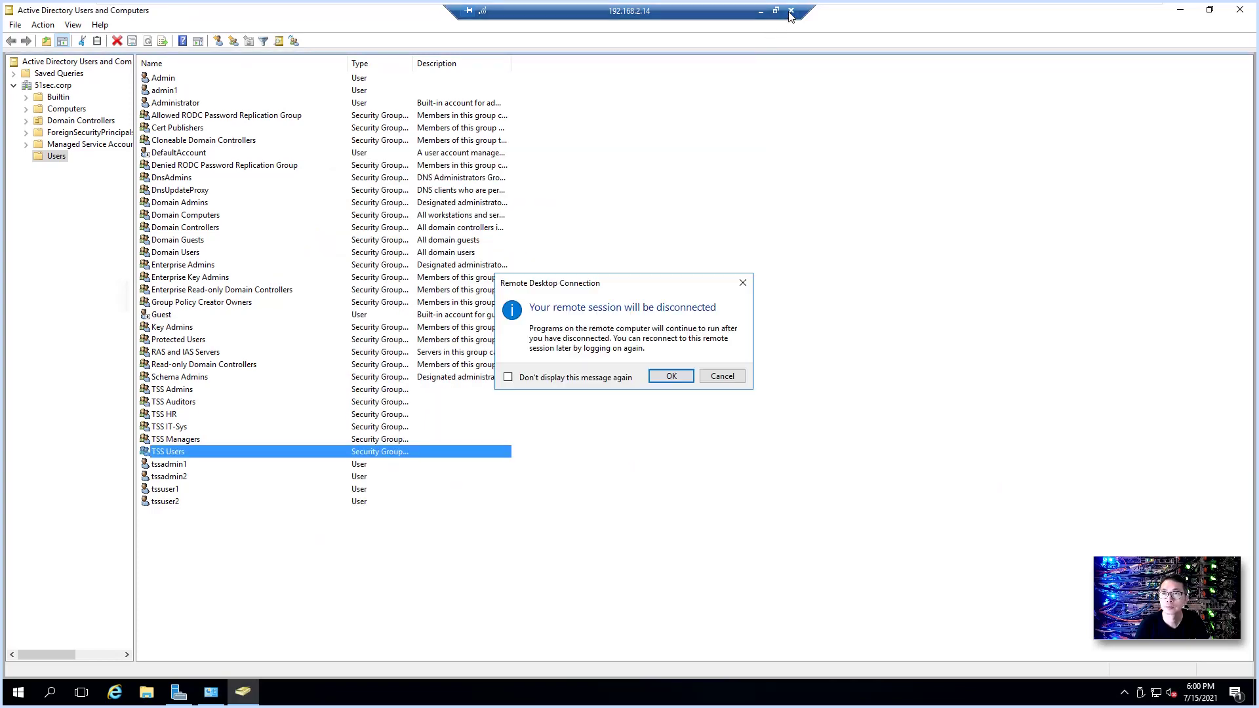
pyautogui.click(686, 379)
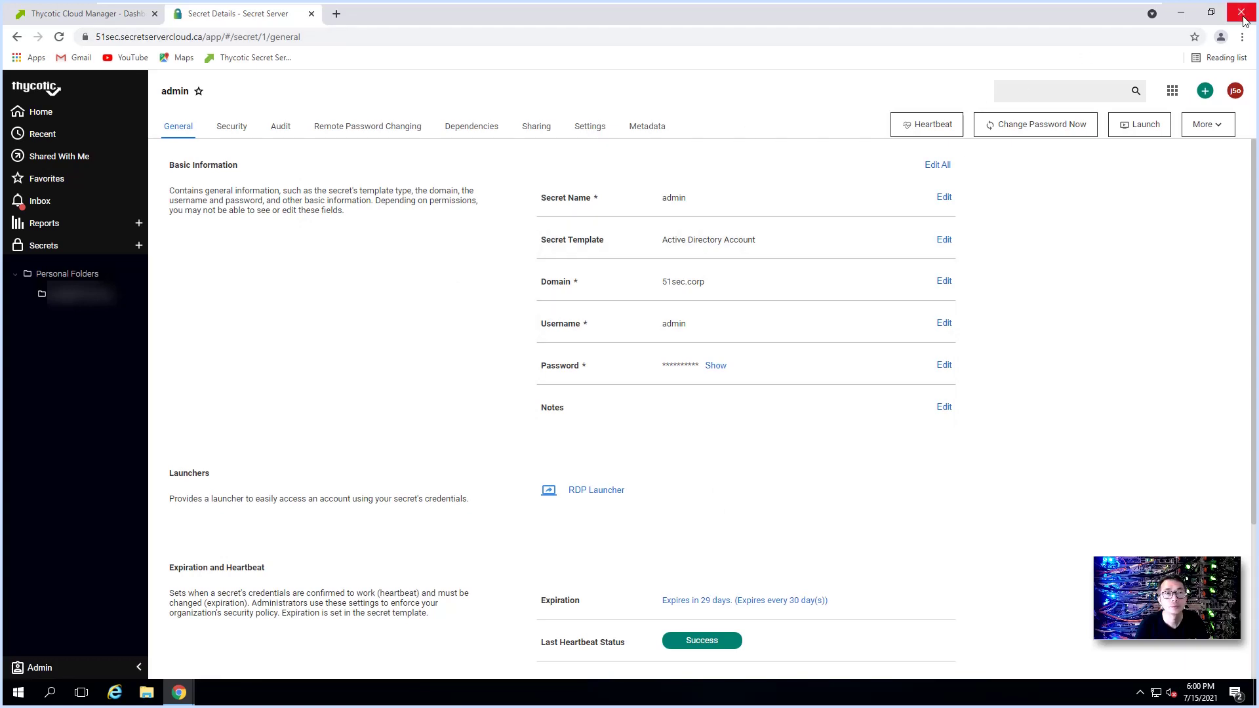
# Step: Install Connection Manager from the desktop installer into the default Program Files folder
pyautogui.click(1181, 13)
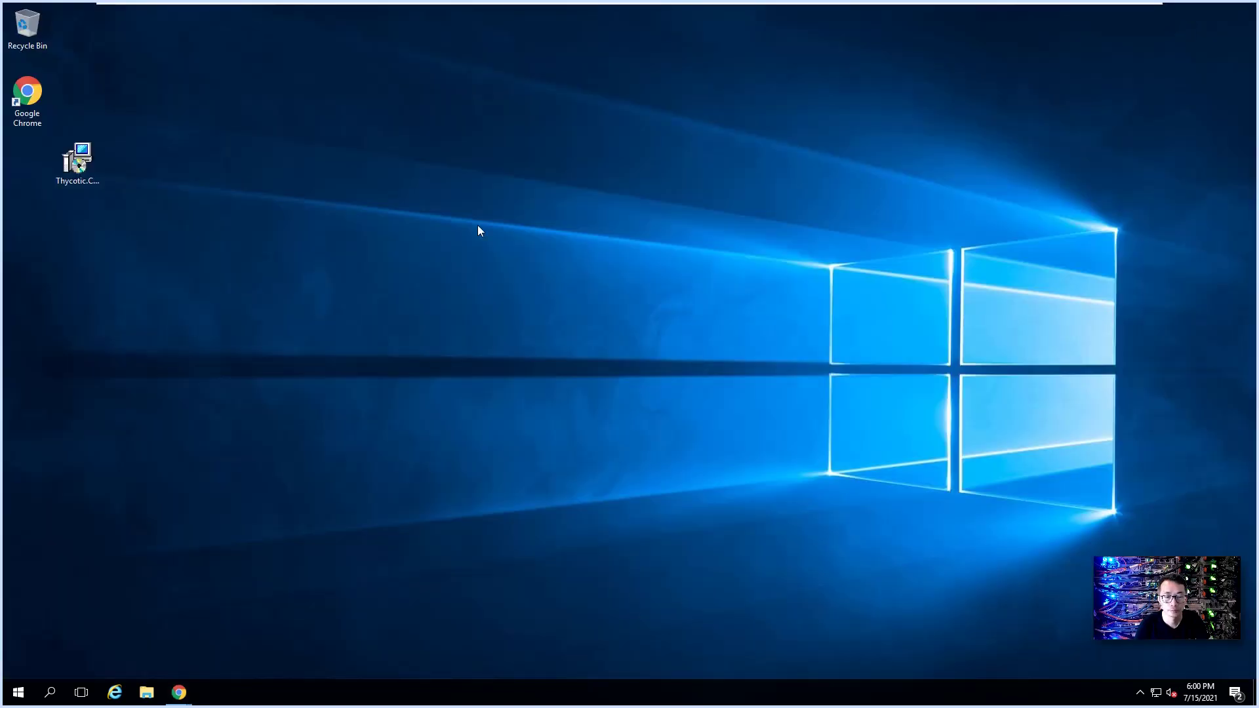
pyautogui.click(87, 161)
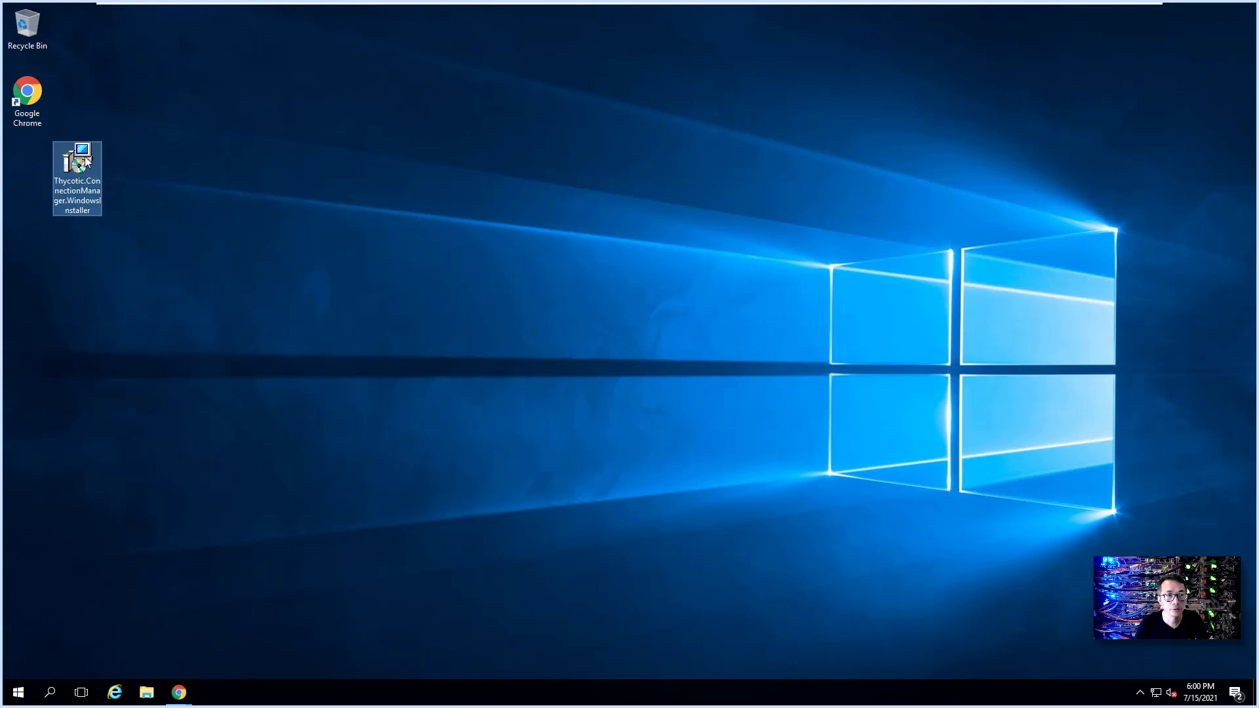
pyautogui.rightClick(86, 158)
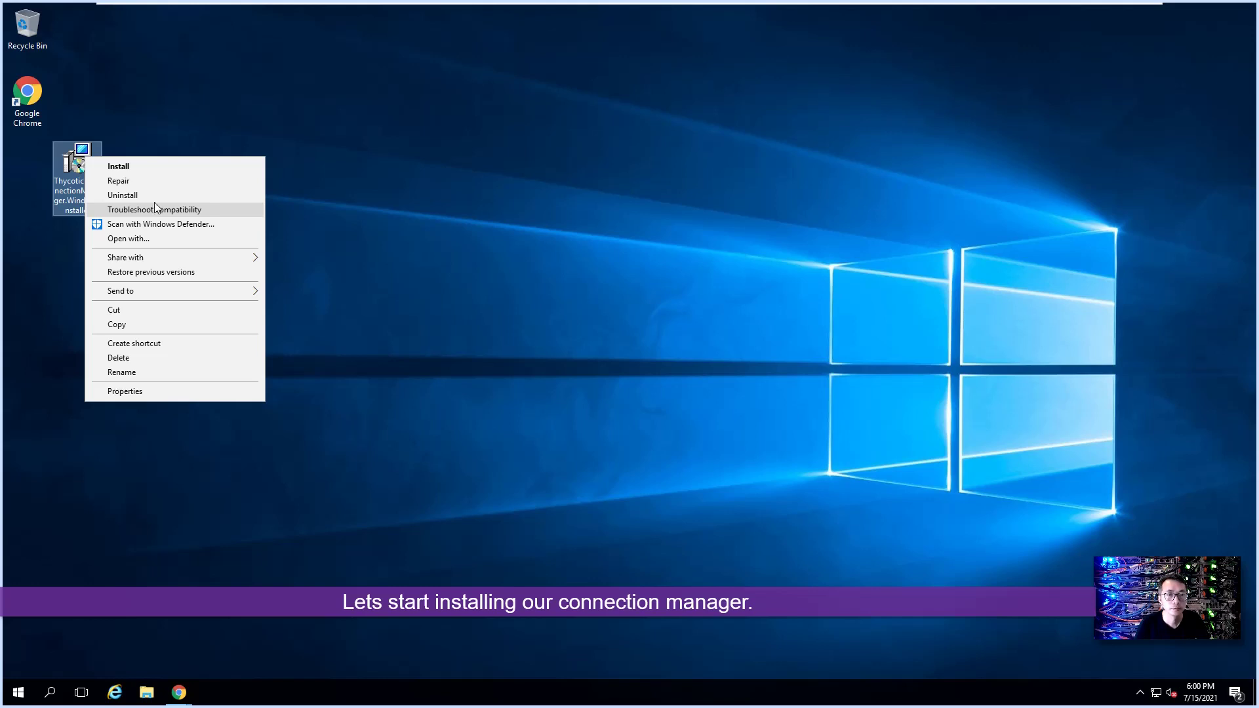
pyautogui.click(160, 165)
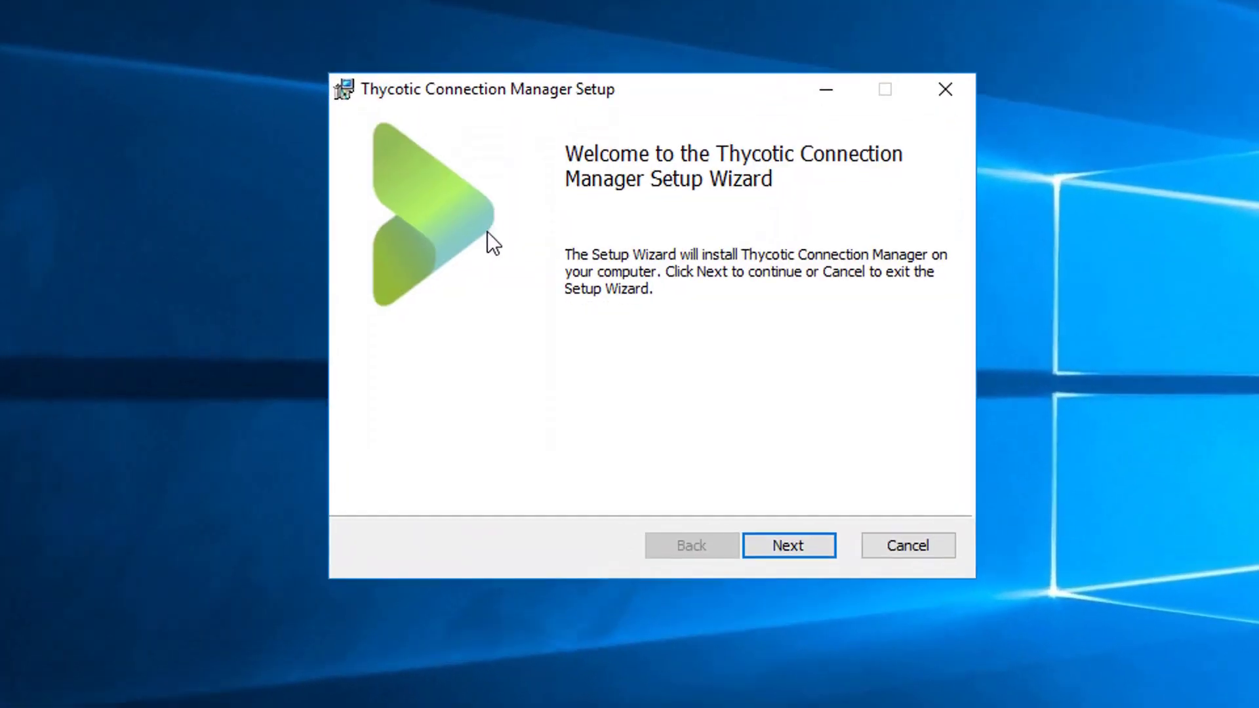
pyautogui.click(789, 536)
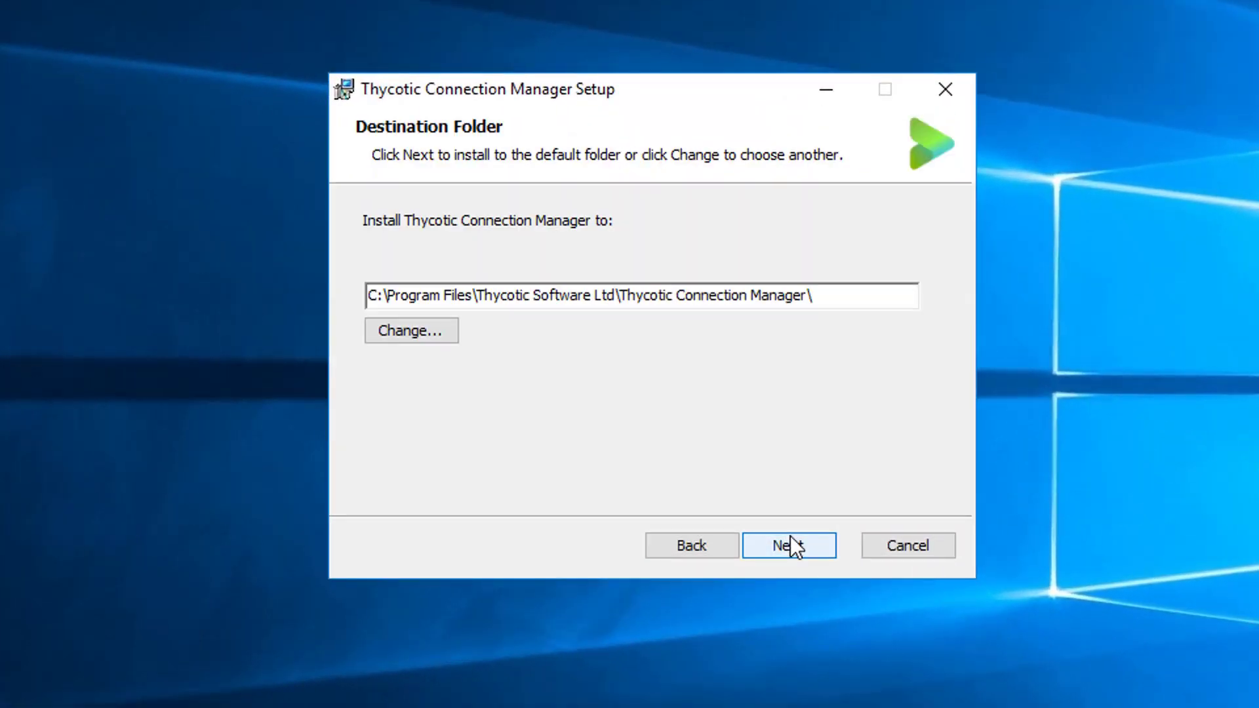
pyautogui.click(790, 536)
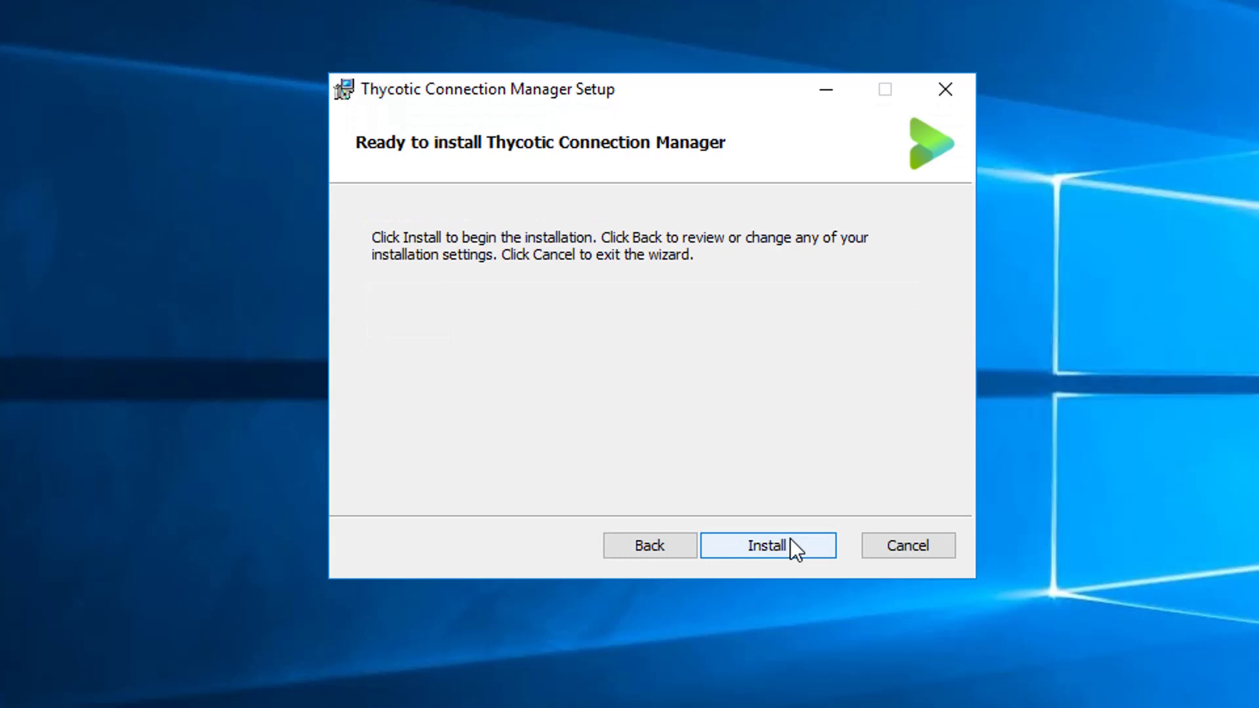
pyautogui.click(790, 538)
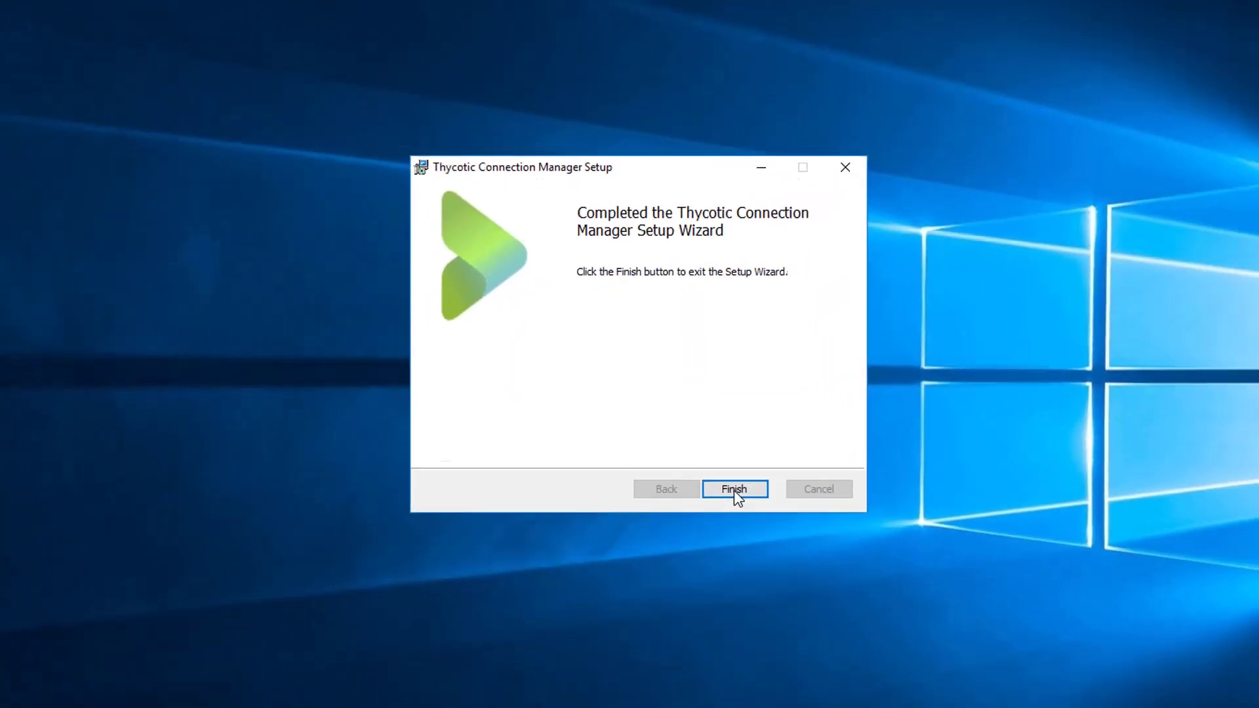
# Step: Finish setup, launch Connection Manager, and keep synced plus locally stored secrets
pyautogui.click(789, 546)
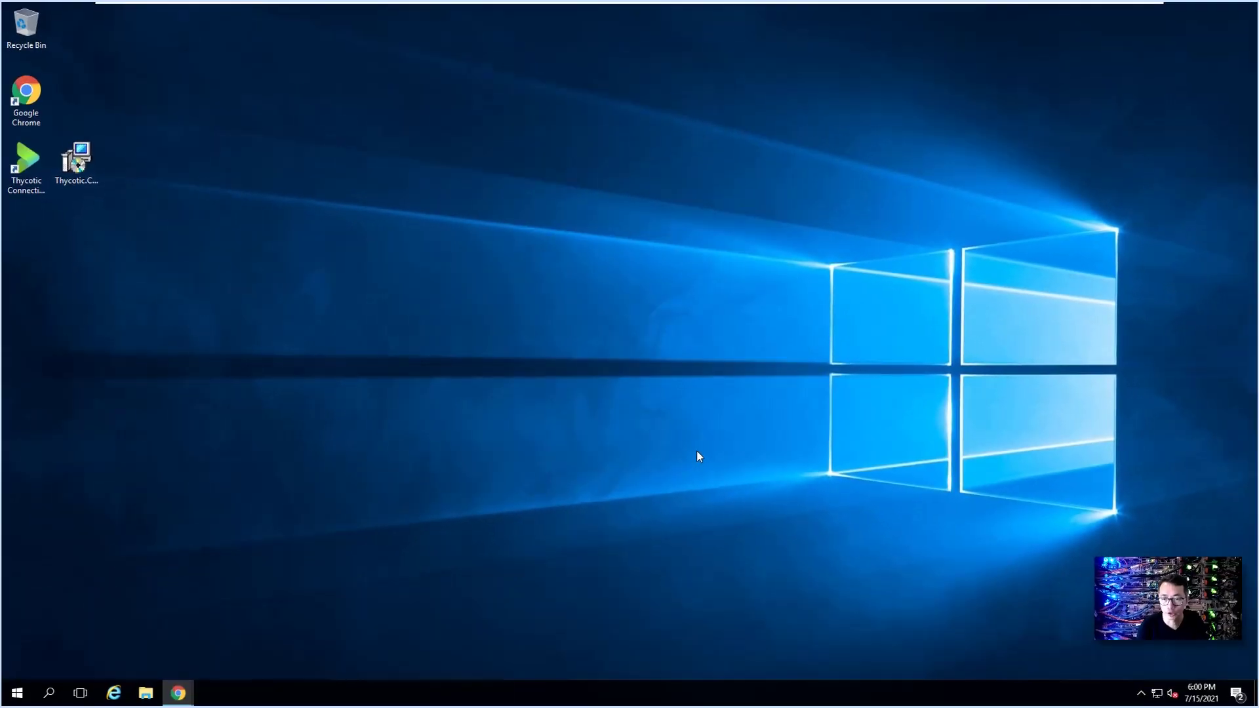
pyautogui.click(42, 174)
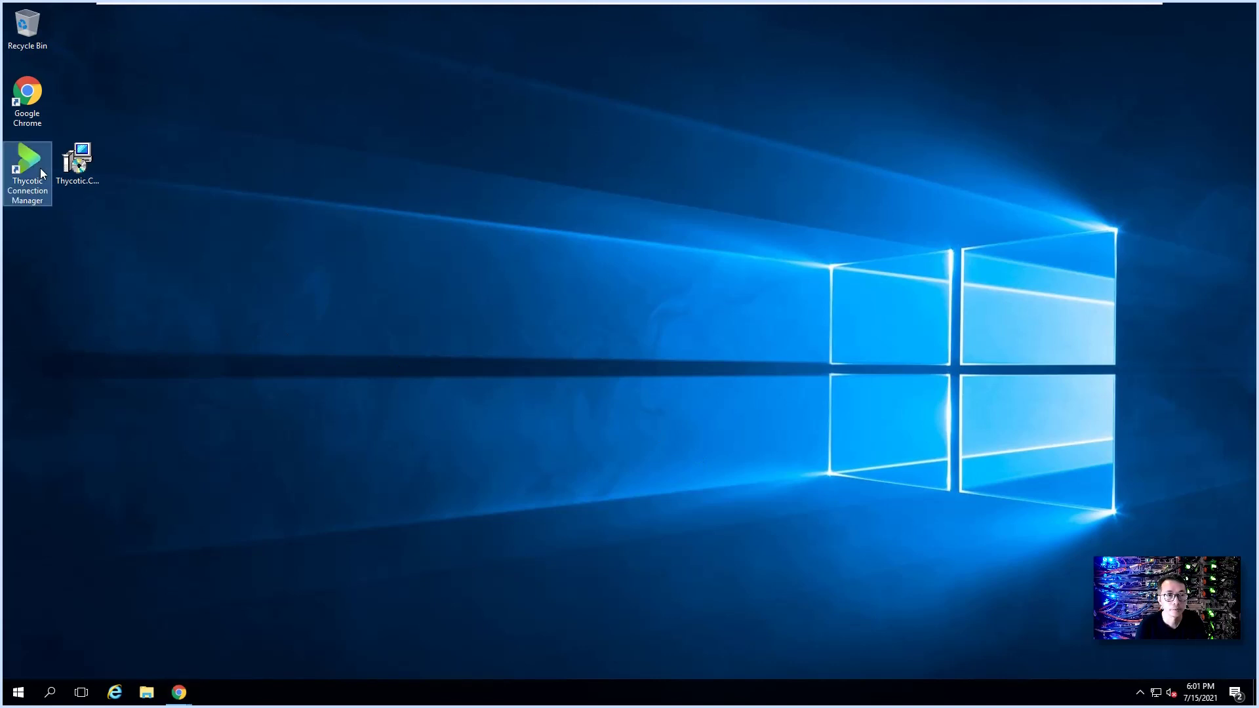
pyautogui.doubleClick(35, 164)
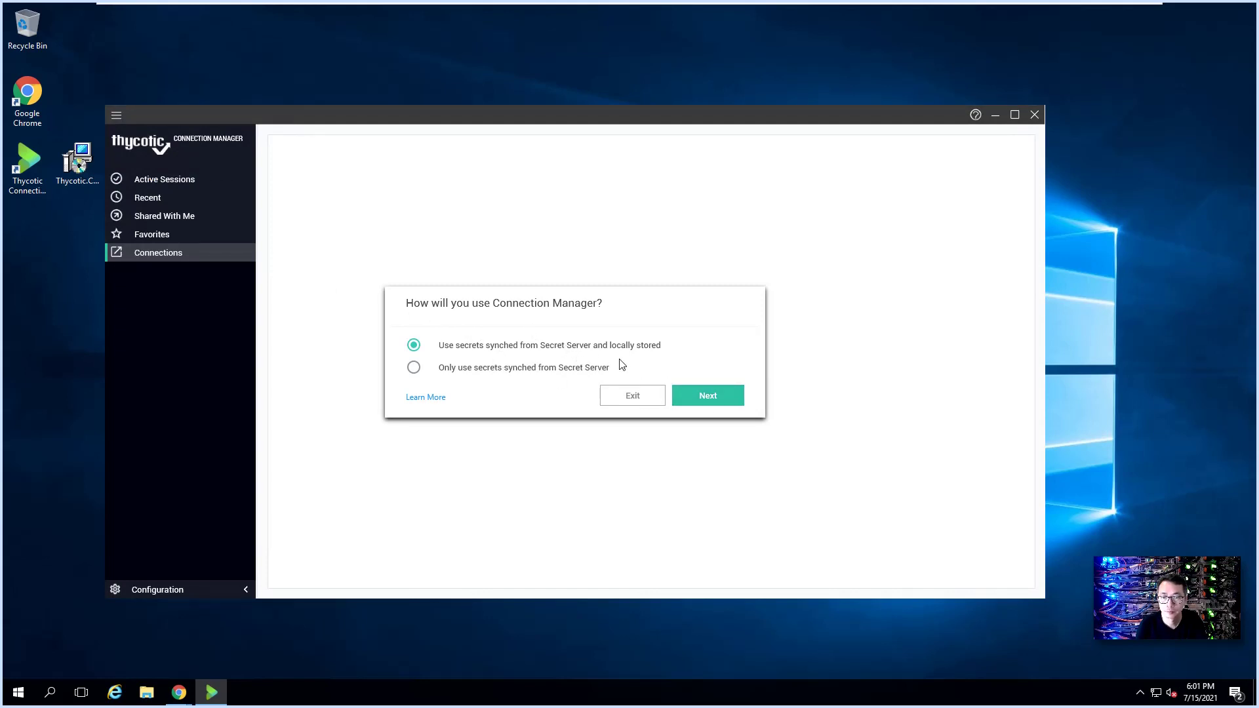
pyautogui.click(688, 394)
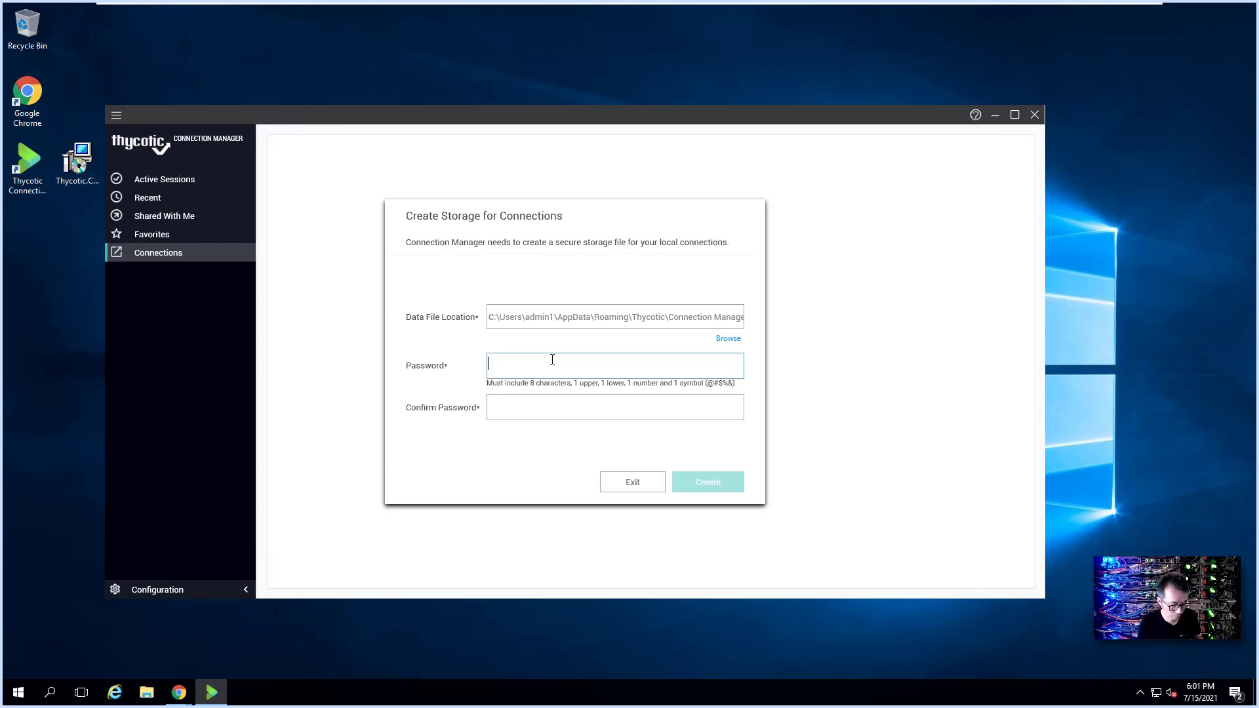
# Step: Enter and confirm a password to create the local connection storage file
pyautogui.write('••••')
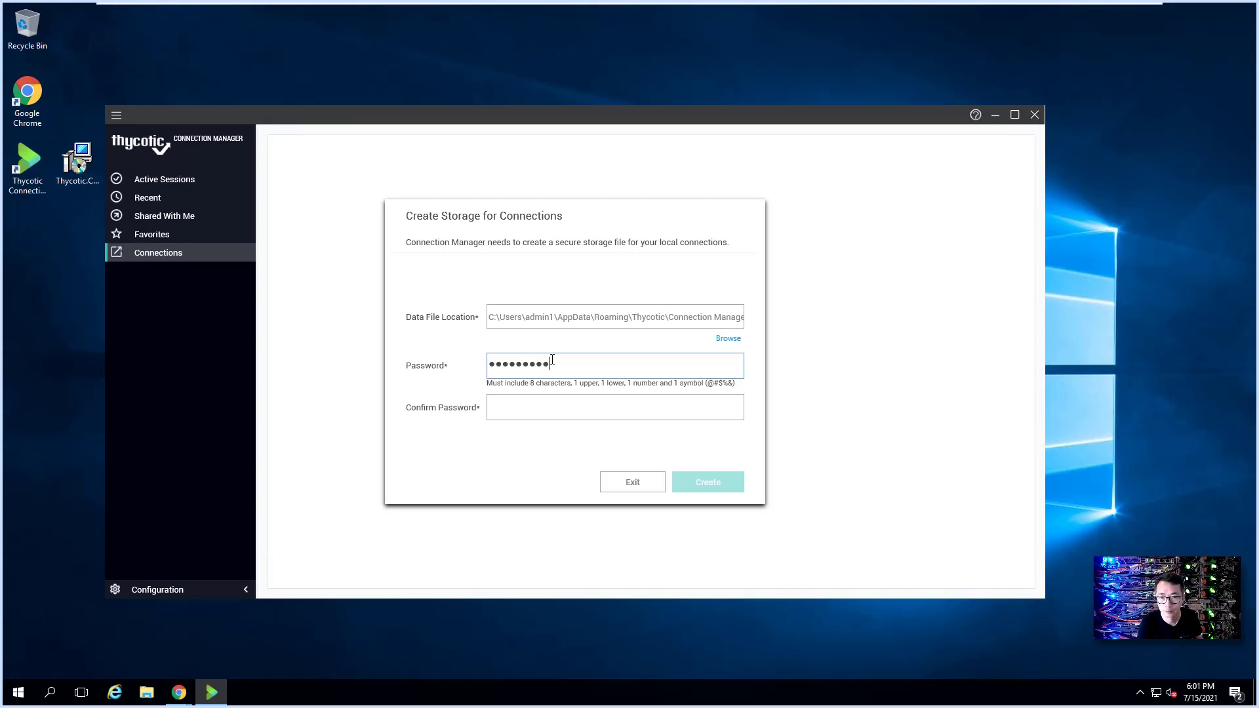
pyautogui.press('Tab')
pyautogui.hotkey('ctrl', 'v')
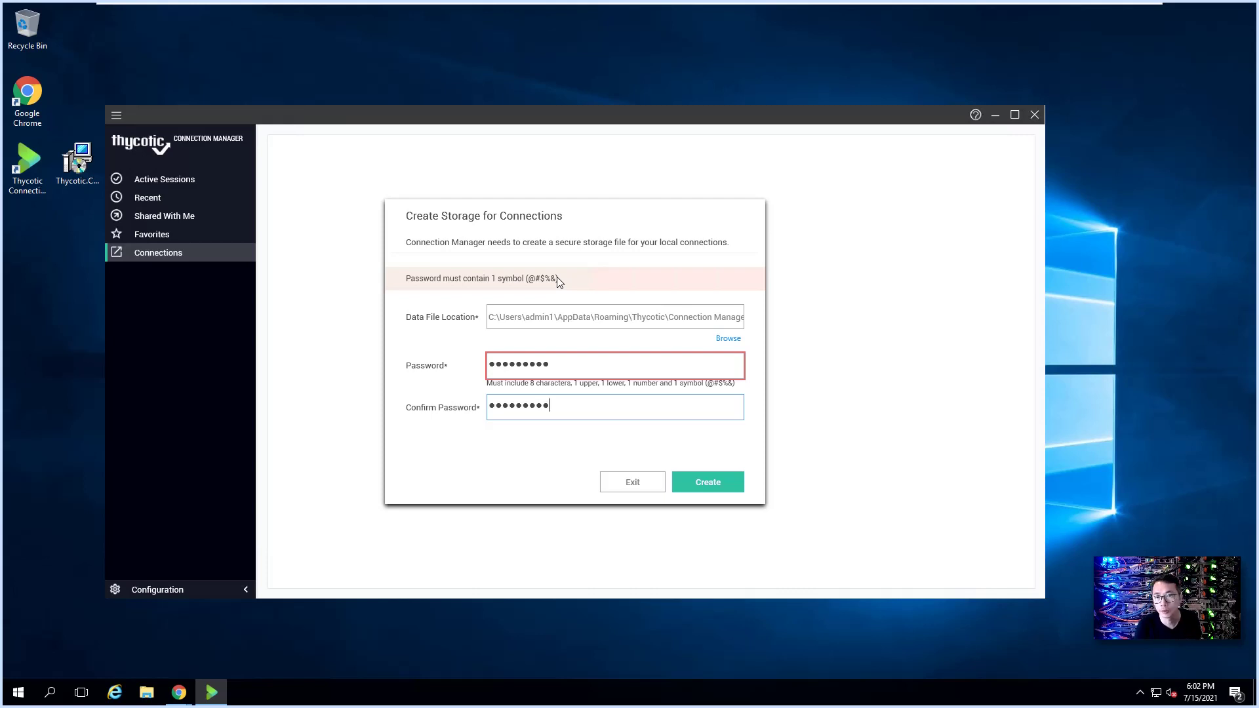
pyautogui.click(696, 488)
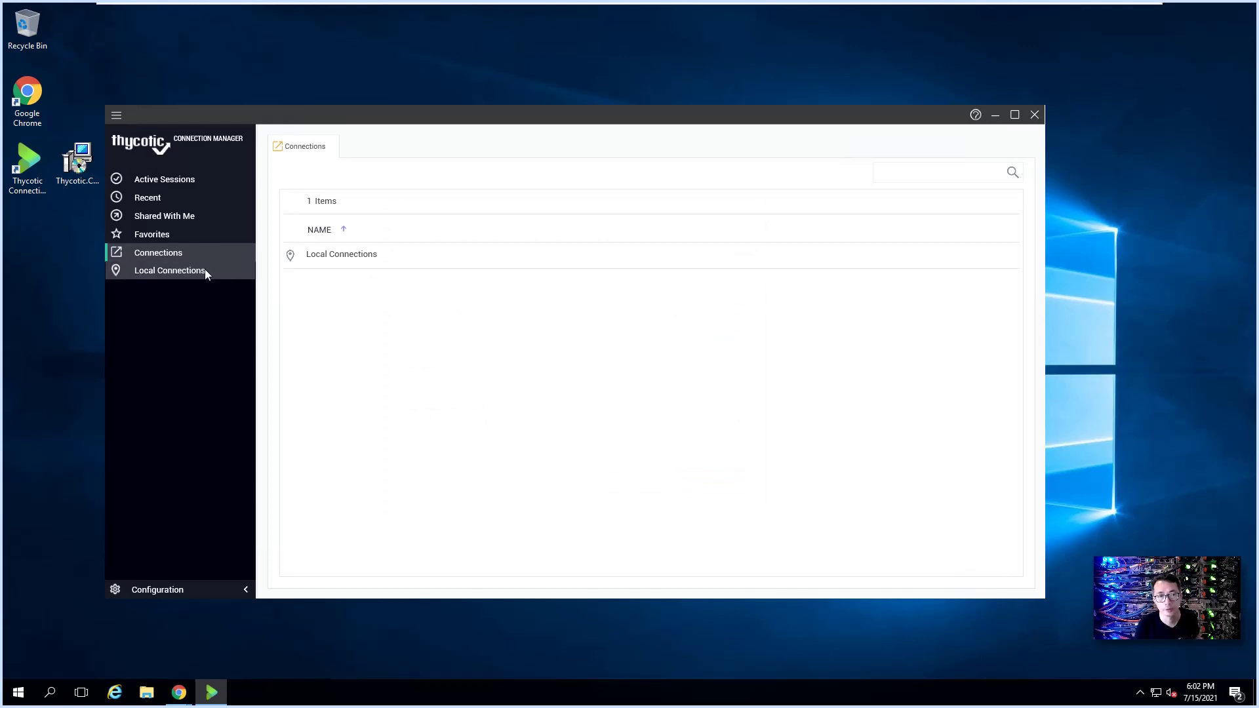
# Step: Add a Secret Server connection named 51sec cloud for the cloud URL using Web Login
pyautogui.click(198, 592)
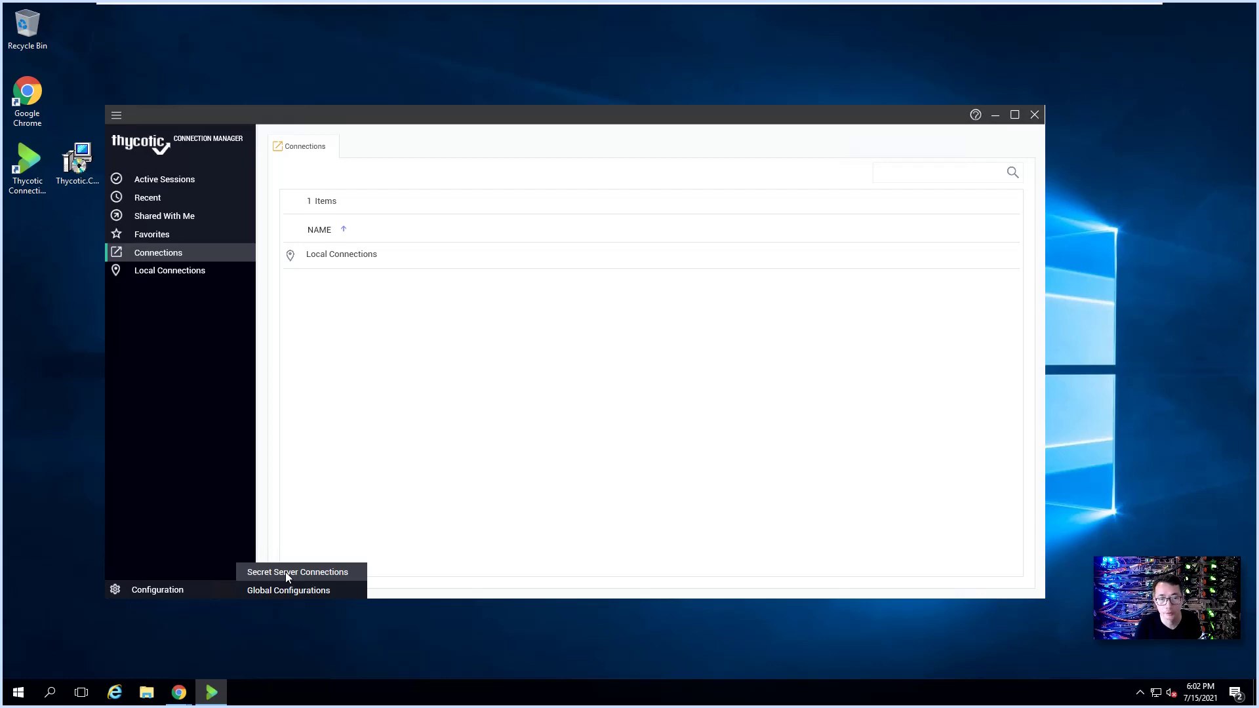
pyautogui.click(326, 571)
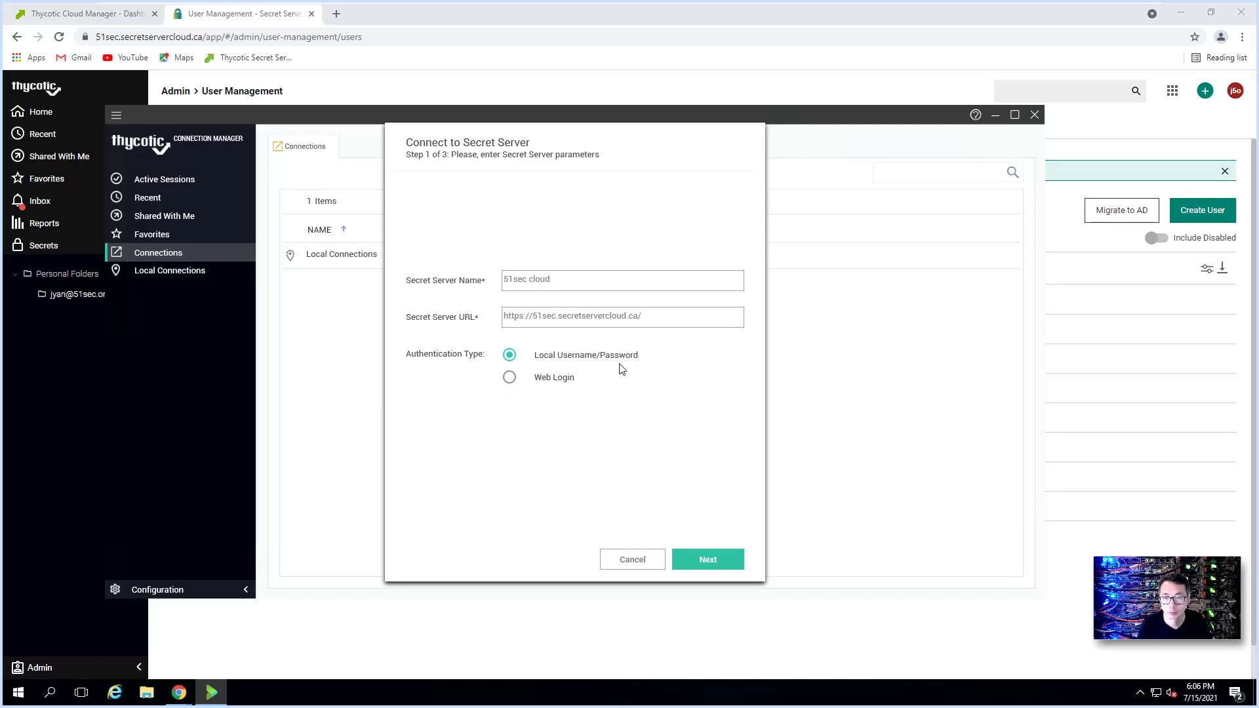
pyautogui.click(510, 378)
pyautogui.click(705, 561)
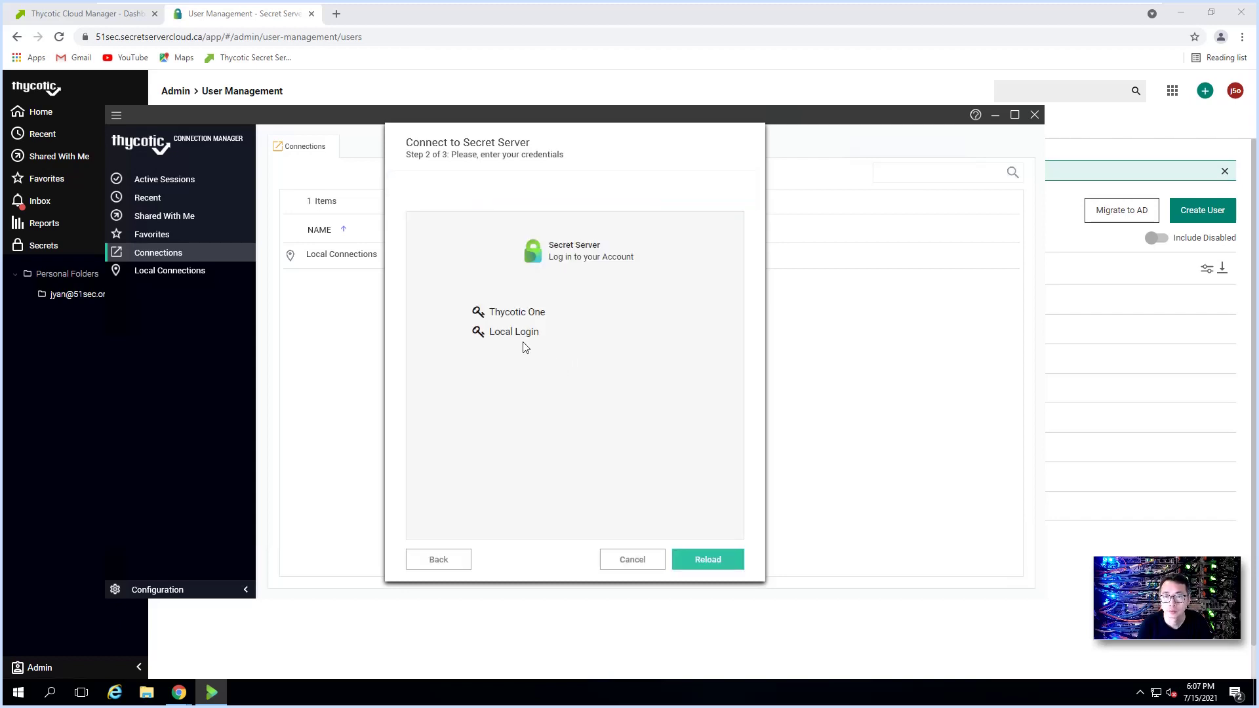
# Step: Log in to Secret Server with a local account and change that account's password
pyautogui.click(514, 333)
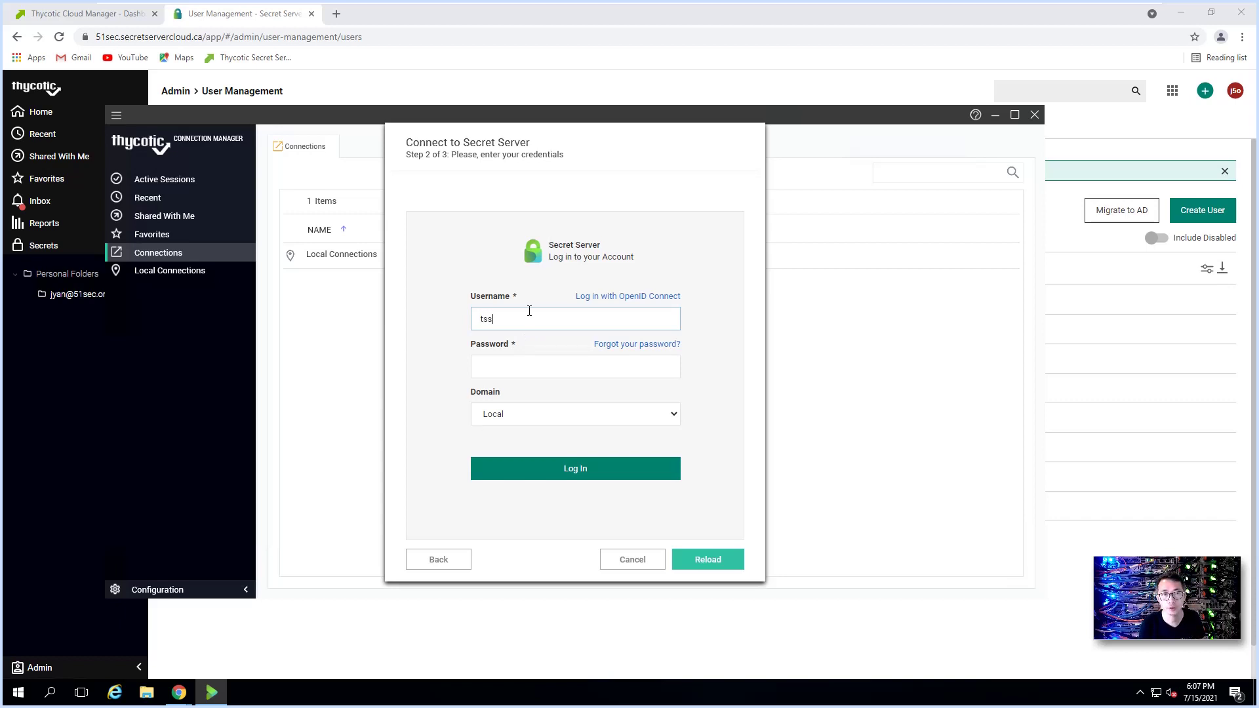
pyautogui.write('tssadm1')
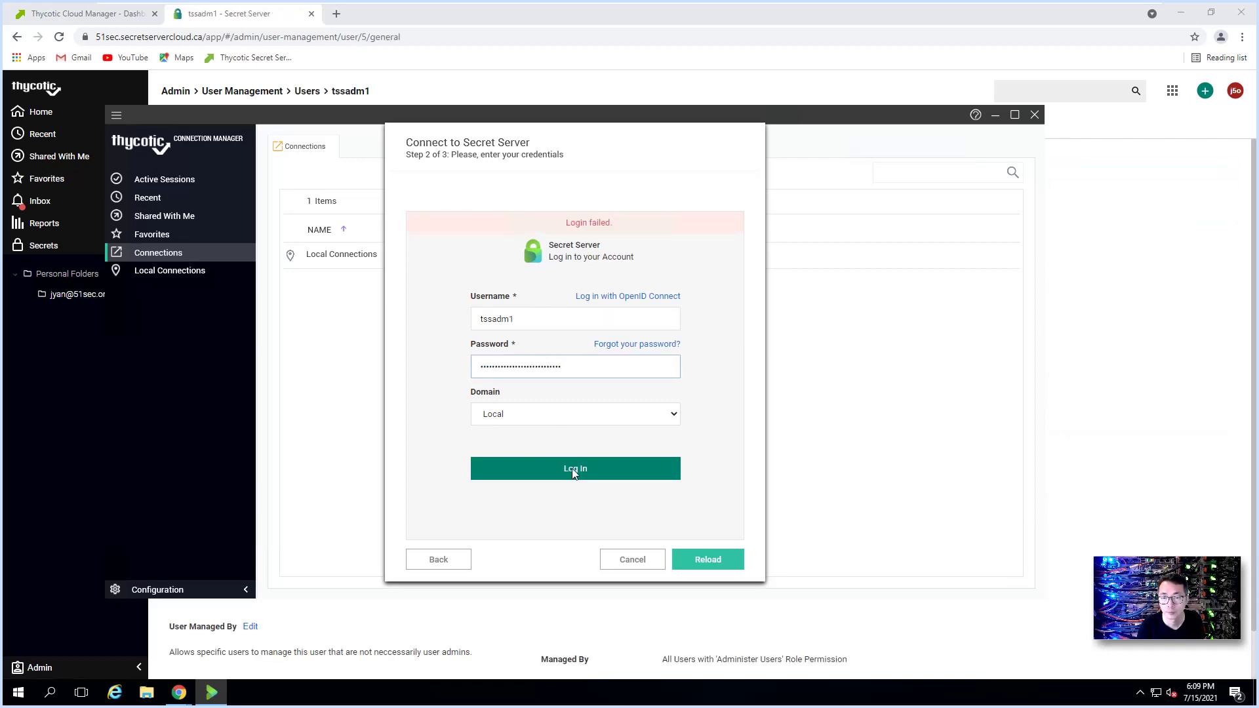
pyautogui.click(573, 472)
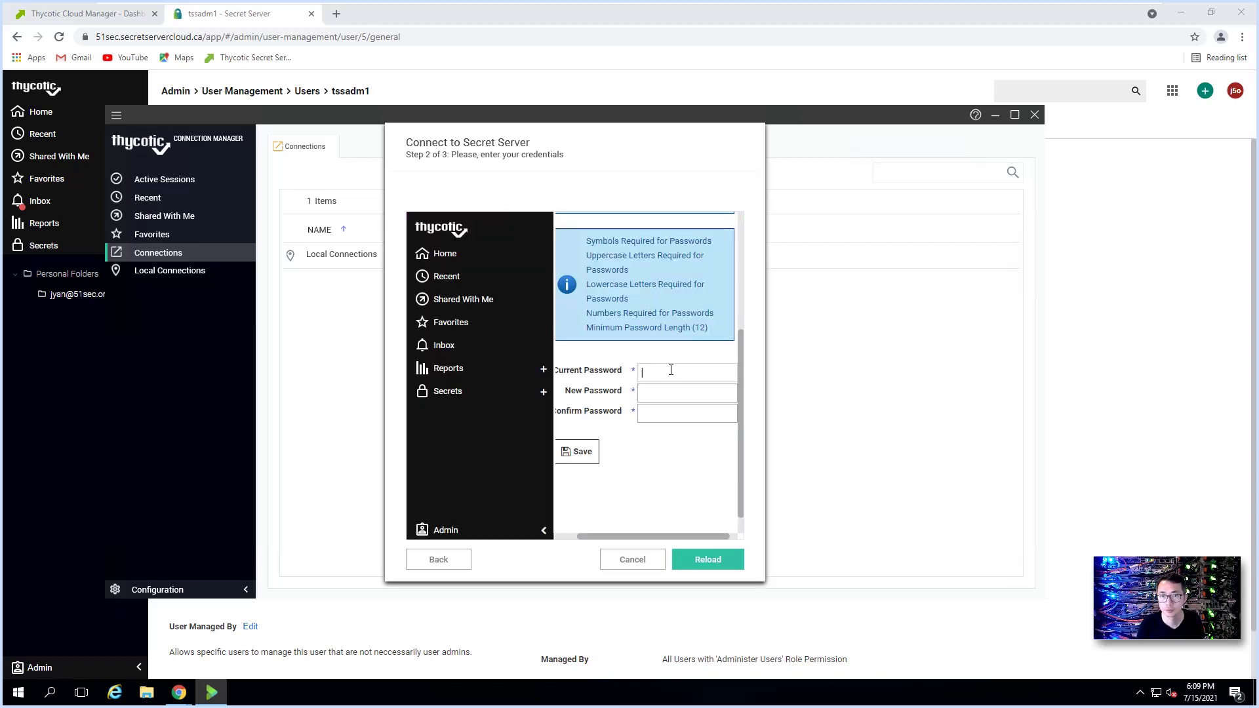
pyautogui.hotkey('ctrl', 'v')
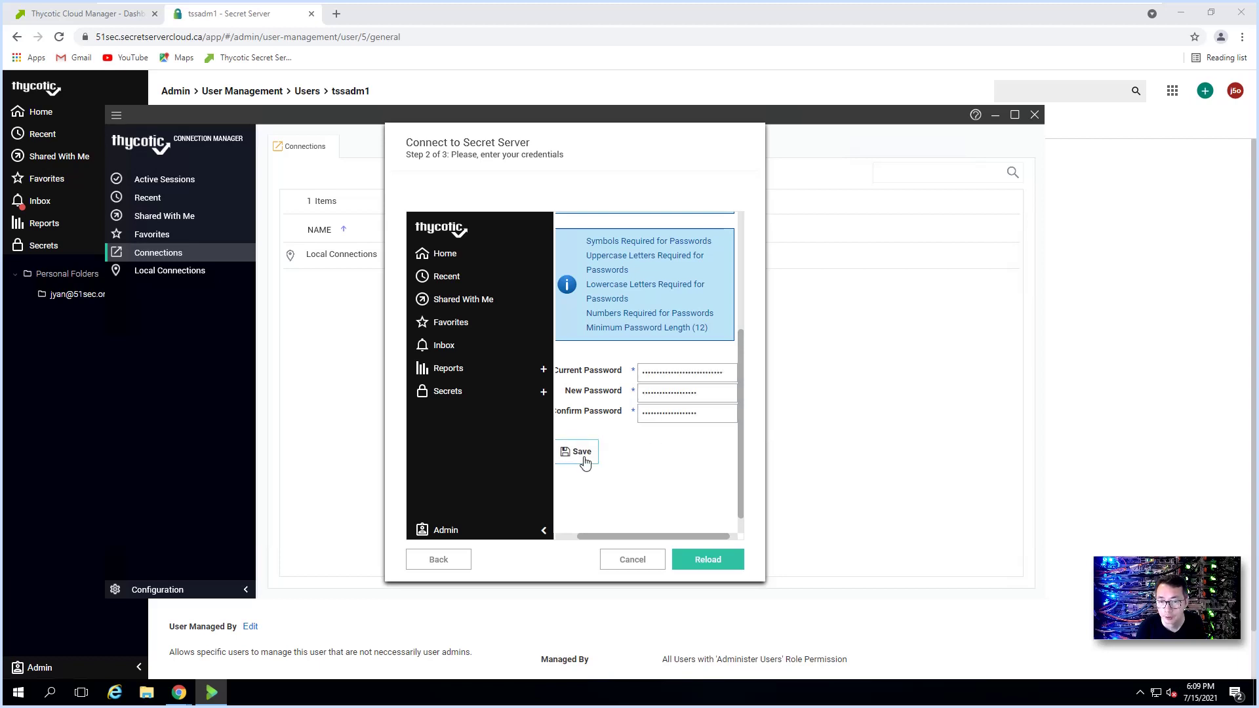
pyautogui.click(585, 463)
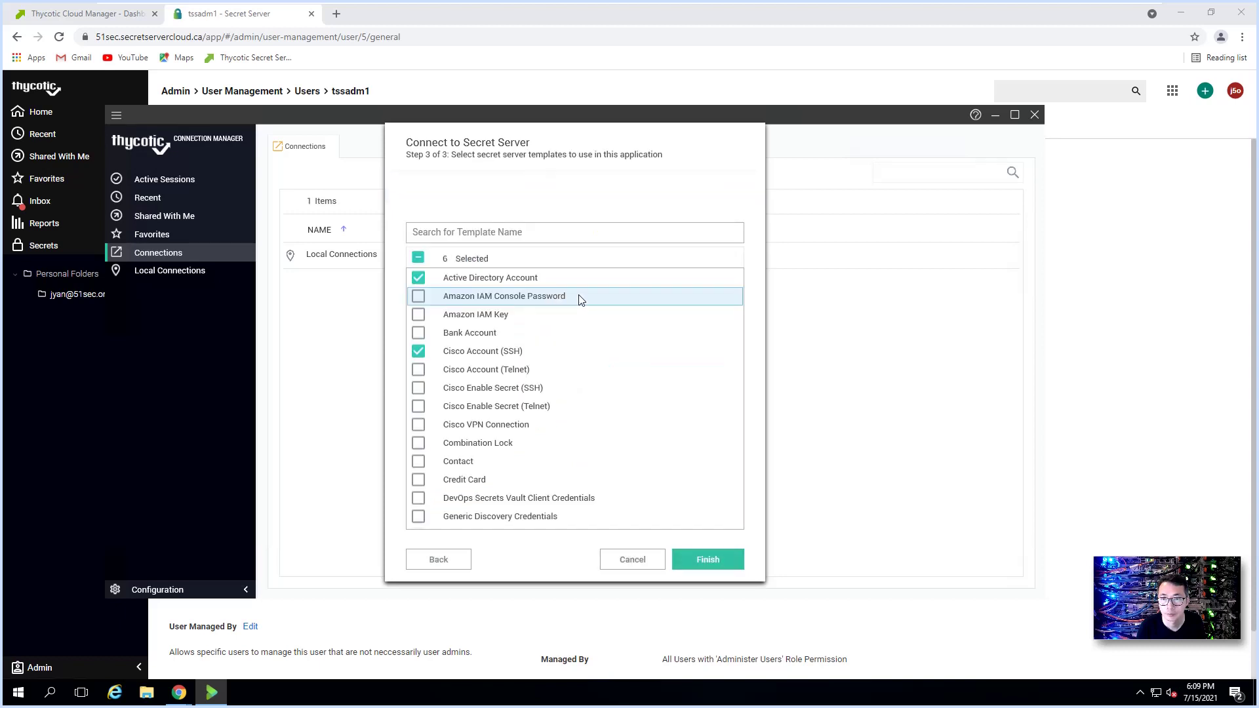
# Step: Add the Web Password, SQL Server Account and SSH Key templates and finish the wizard
pyautogui.scroll(-10, 593, 464)
pyautogui.scroll(-2, 598, 484)
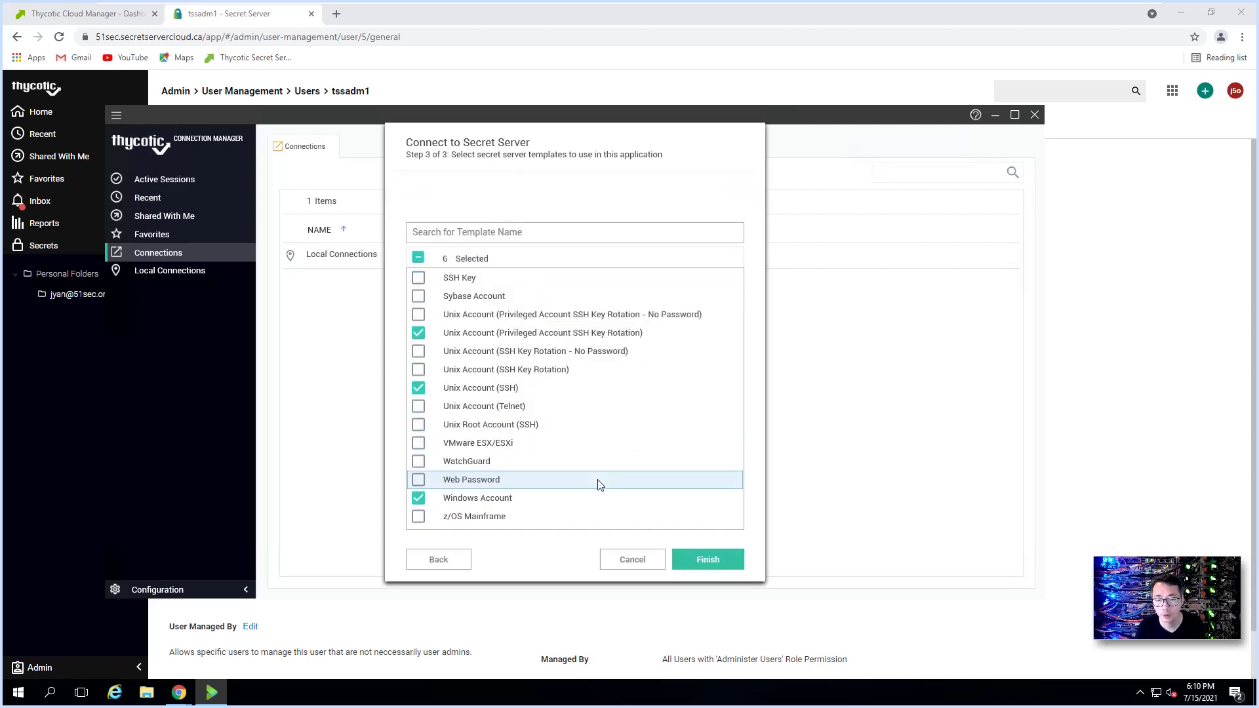
pyautogui.click(417, 480)
pyautogui.scroll(1, 591, 478)
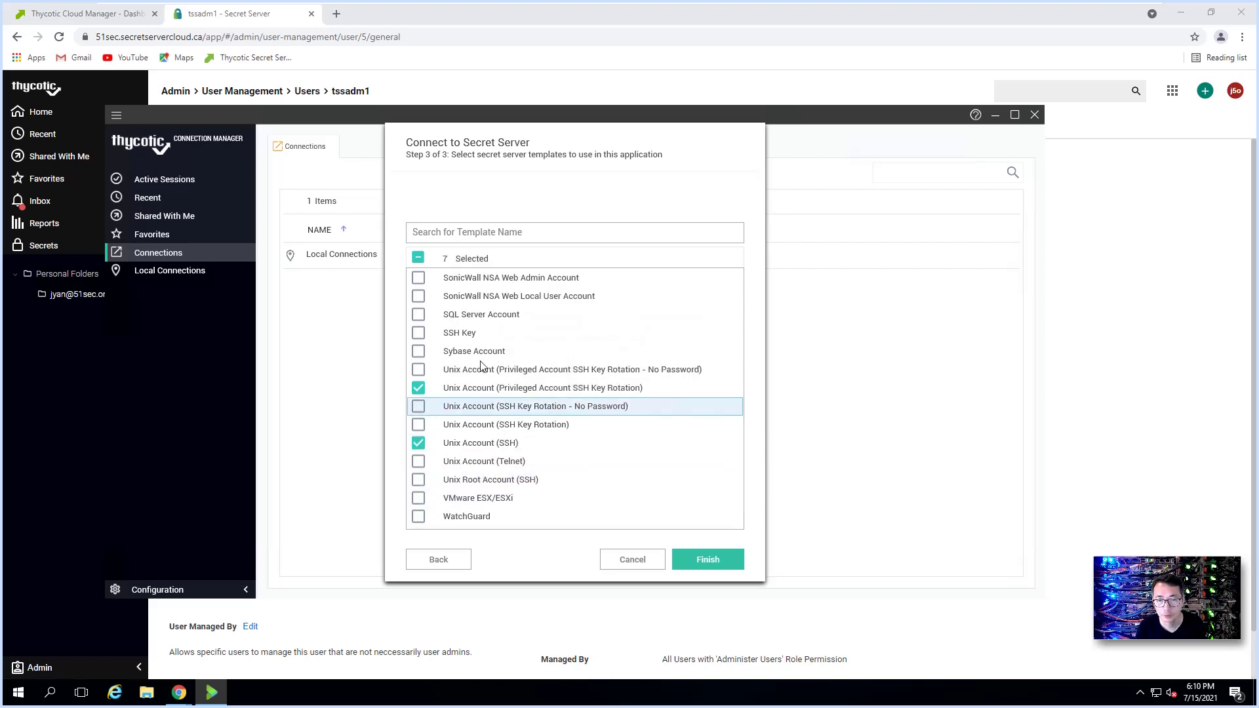
pyautogui.click(418, 314)
pyautogui.scroll(1, 476, 357)
pyautogui.scroll(1, 476, 357)
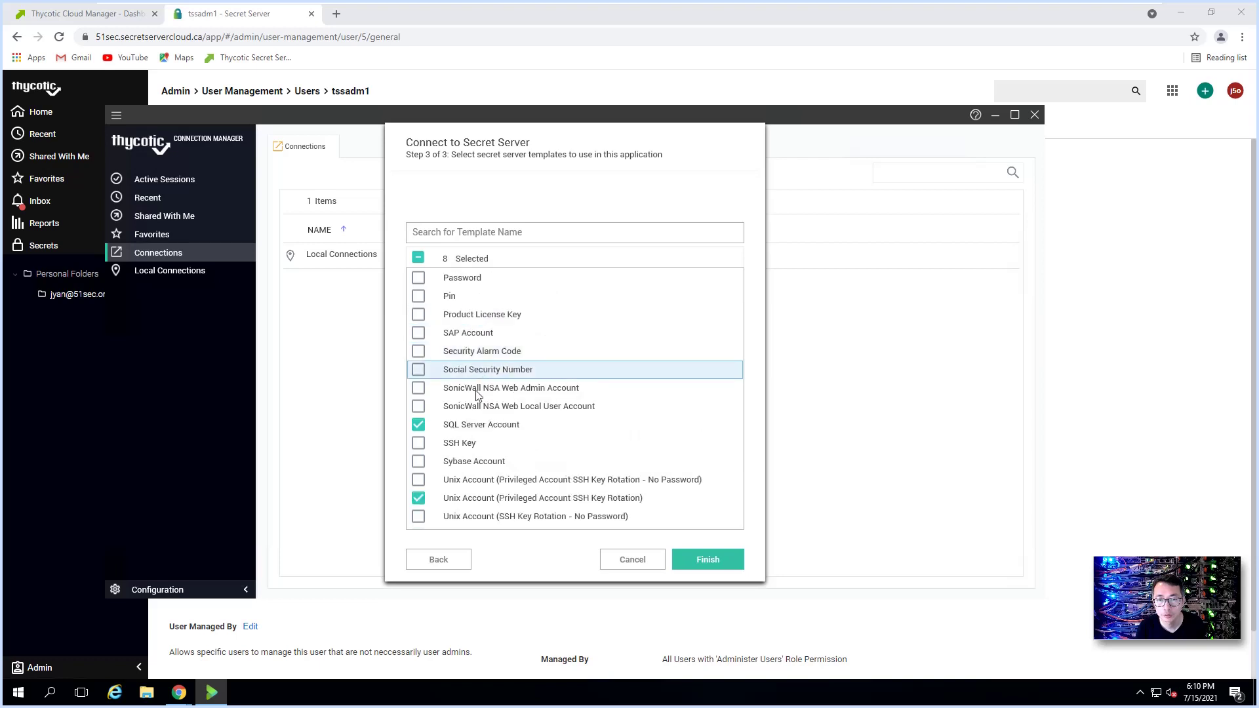
pyautogui.click(429, 445)
pyautogui.scroll(2, 548, 373)
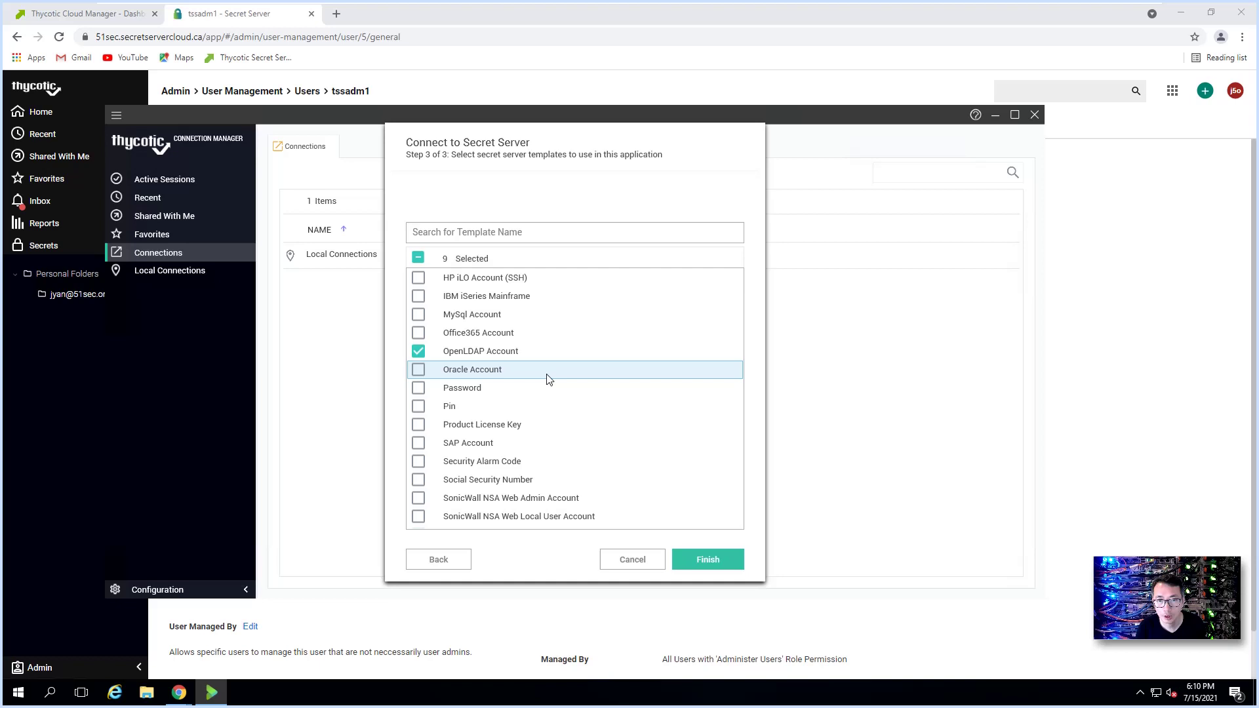
pyautogui.scroll(3, 499, 397)
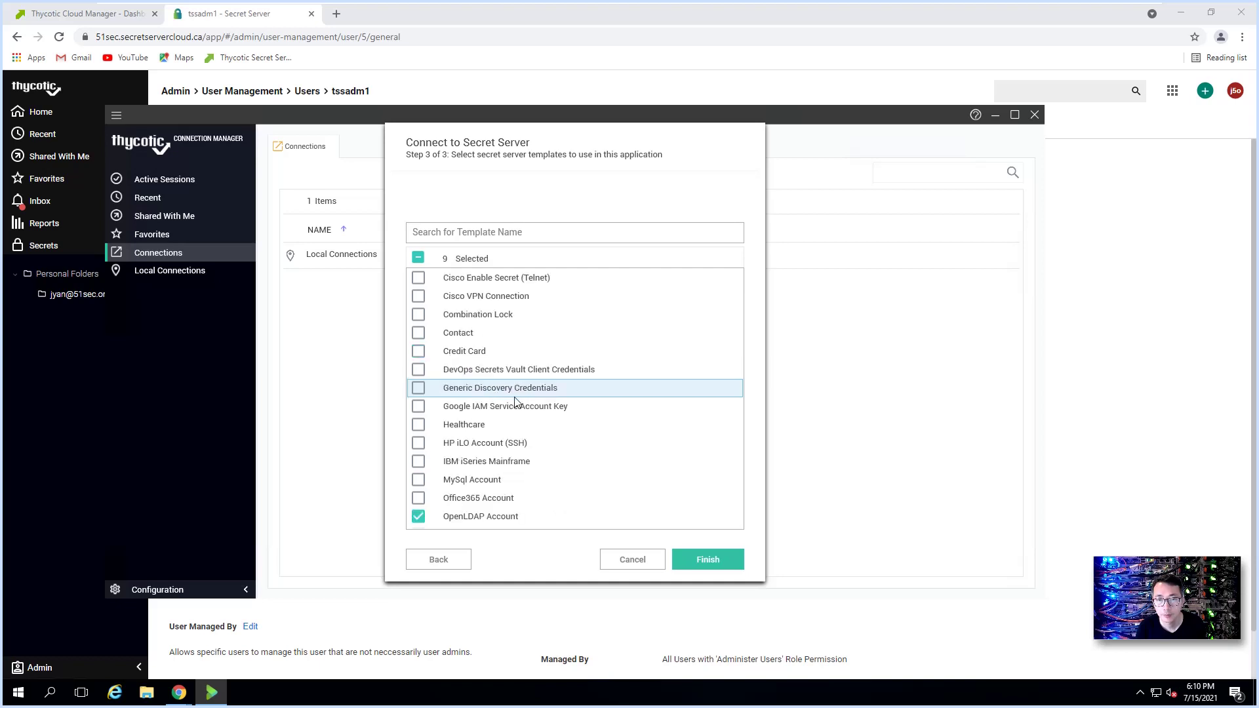
pyautogui.click(707, 554)
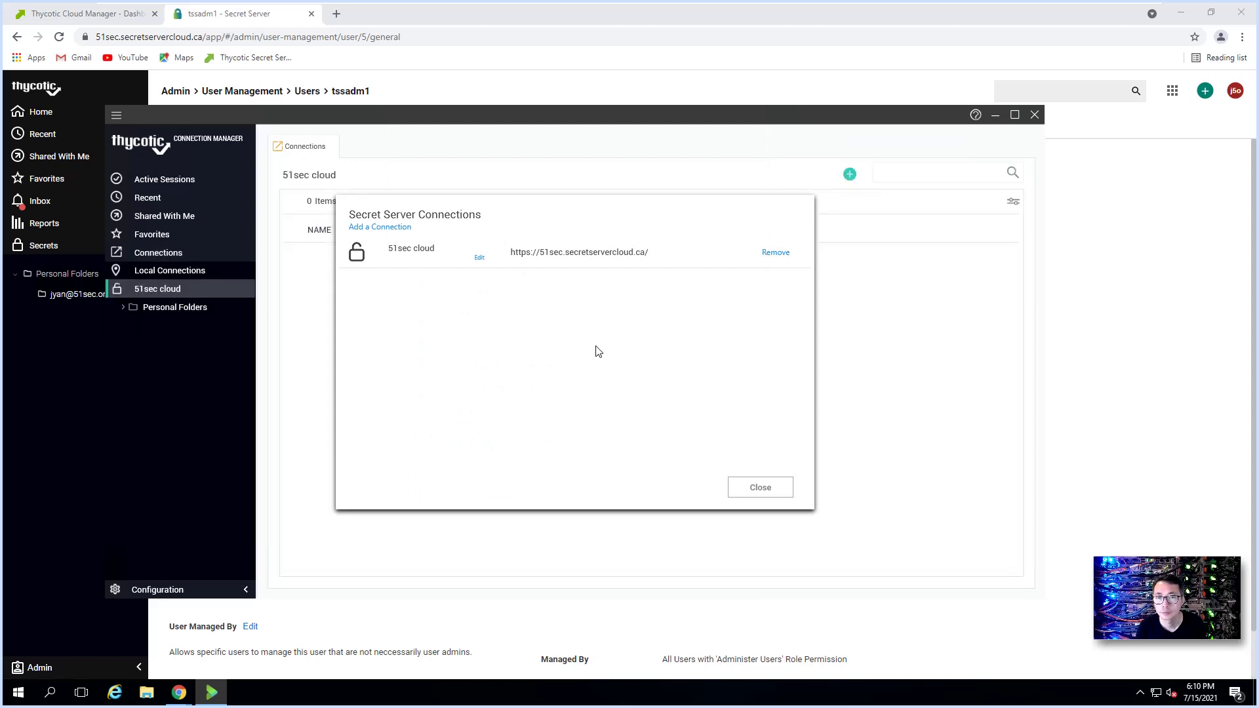
# Step: Maximise Connection Manager, confirm 51sec cloud under Secret Server Connections, and show all connections
pyautogui.click(761, 488)
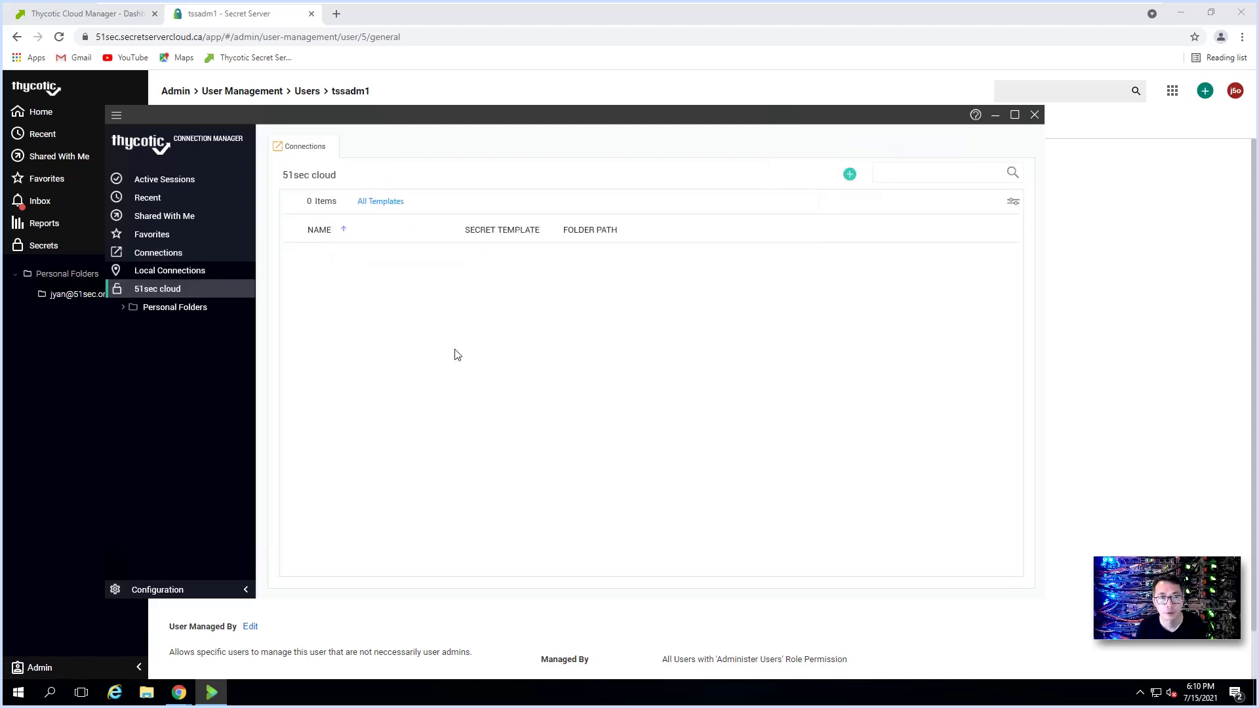
pyautogui.click(1014, 114)
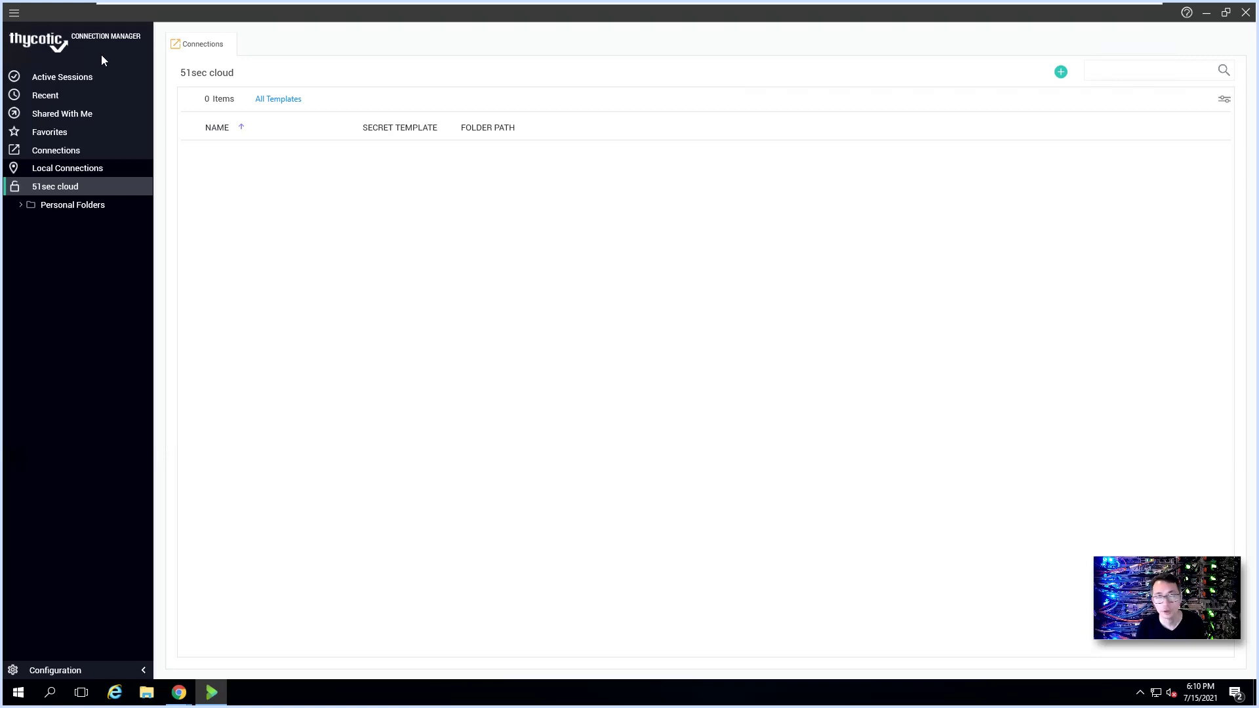
pyautogui.click(98, 672)
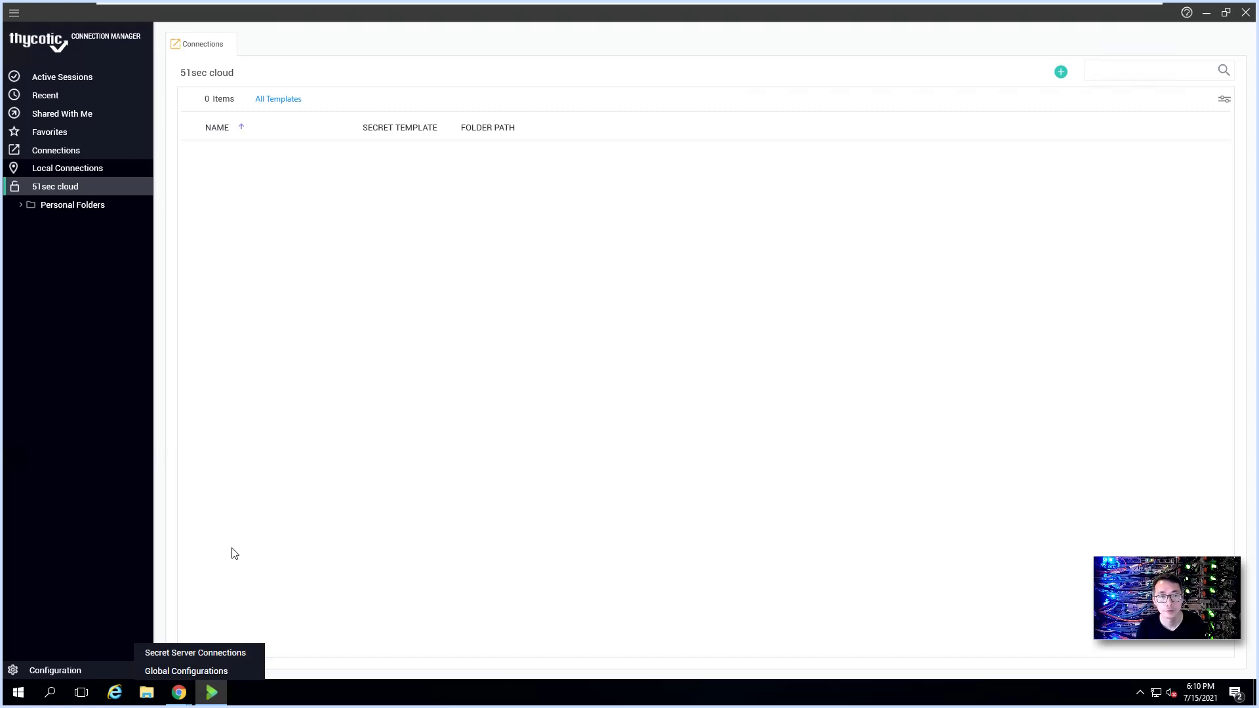
pyautogui.click(210, 652)
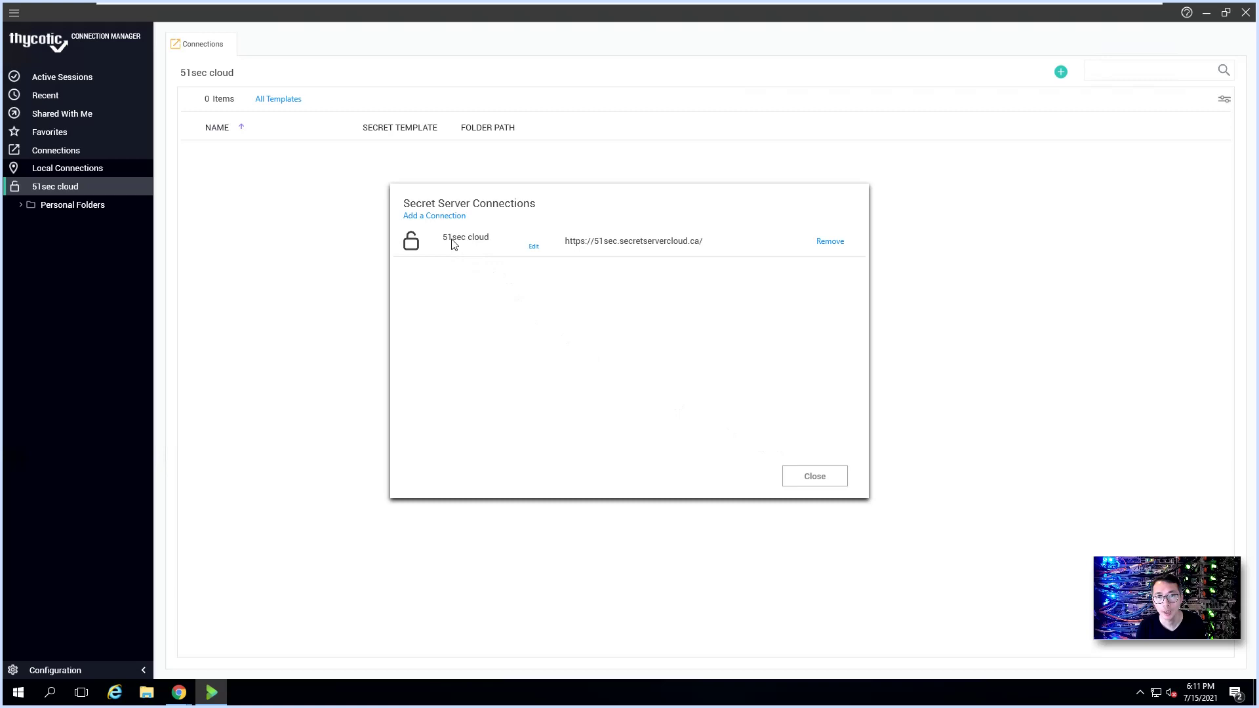
pyautogui.click(813, 476)
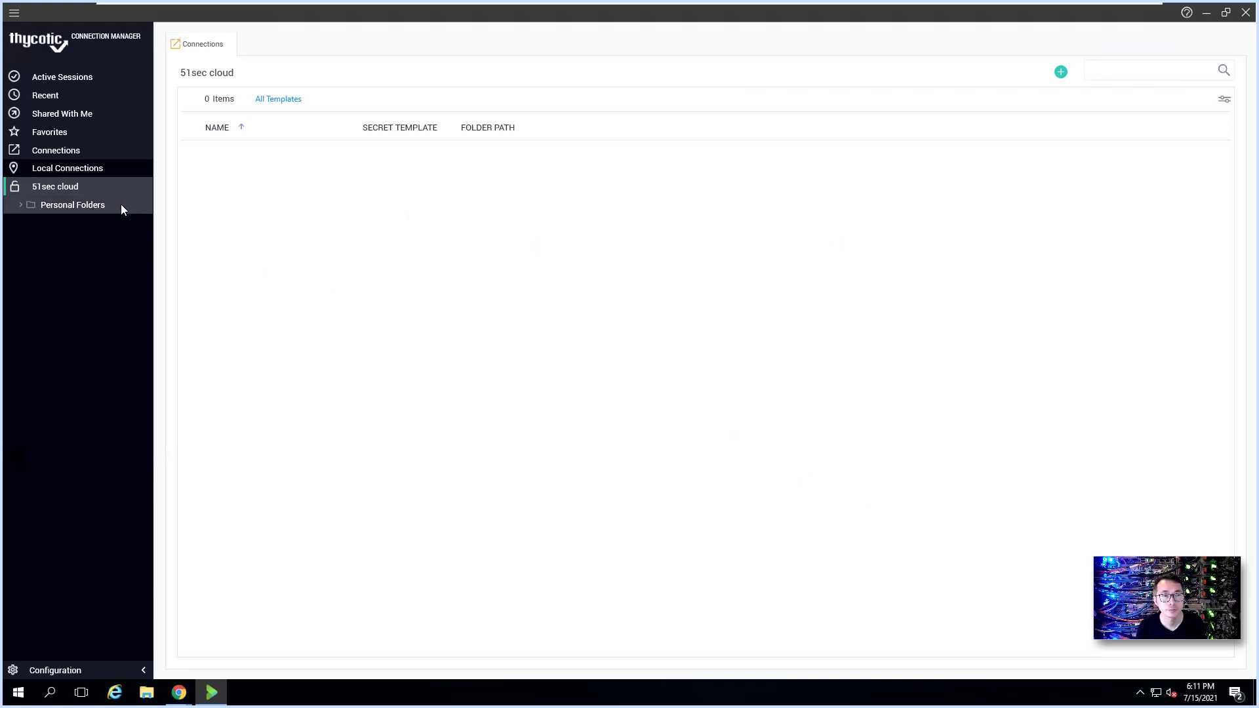
pyautogui.click(70, 150)
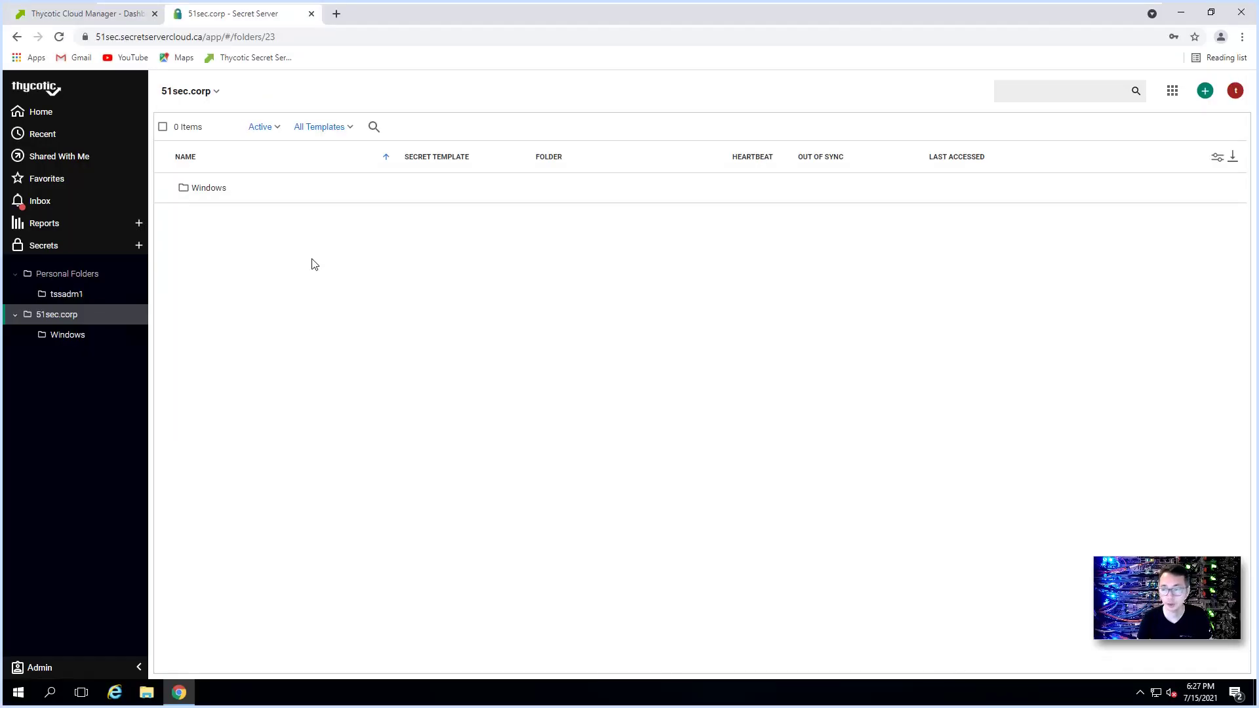
# Step: Open the Windows folder under 51sec.corp to list its Active Directory Account secret
pyautogui.click(111, 342)
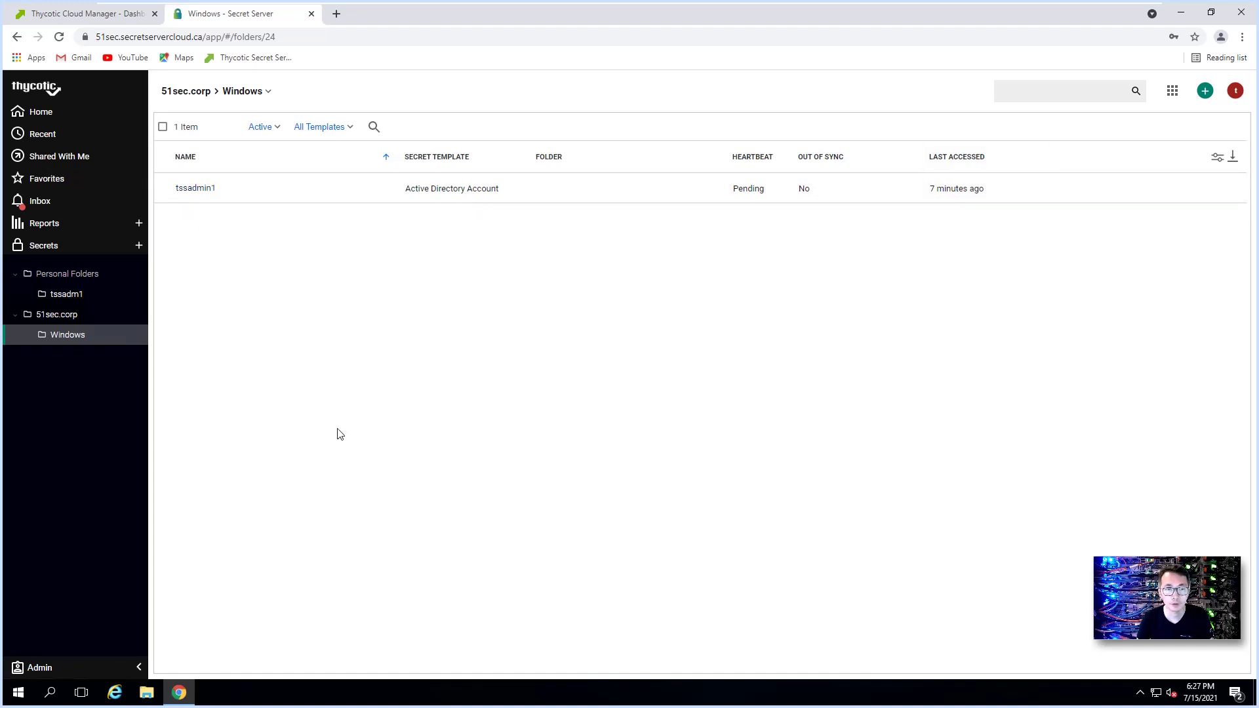
# Step: Relaunch Thycotic Connection Manager from the desktop and unlock its local storage file with the password
pyautogui.click(1182, 12)
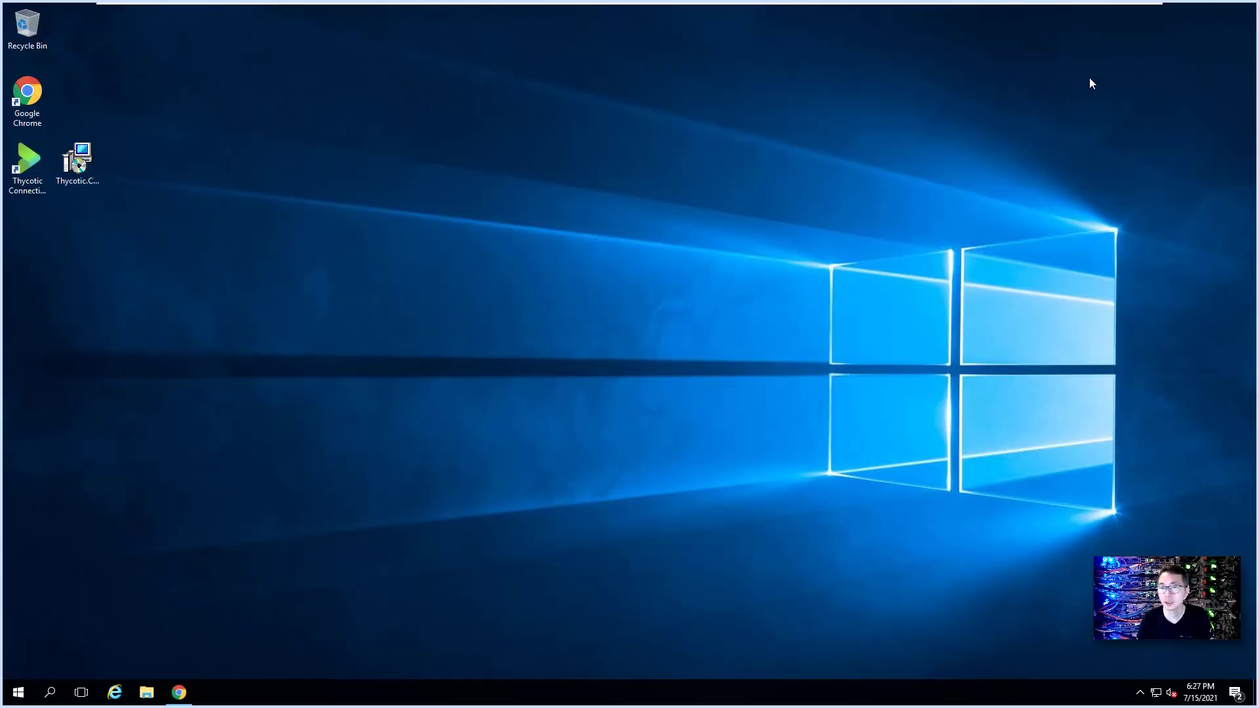
pyautogui.click(43, 178)
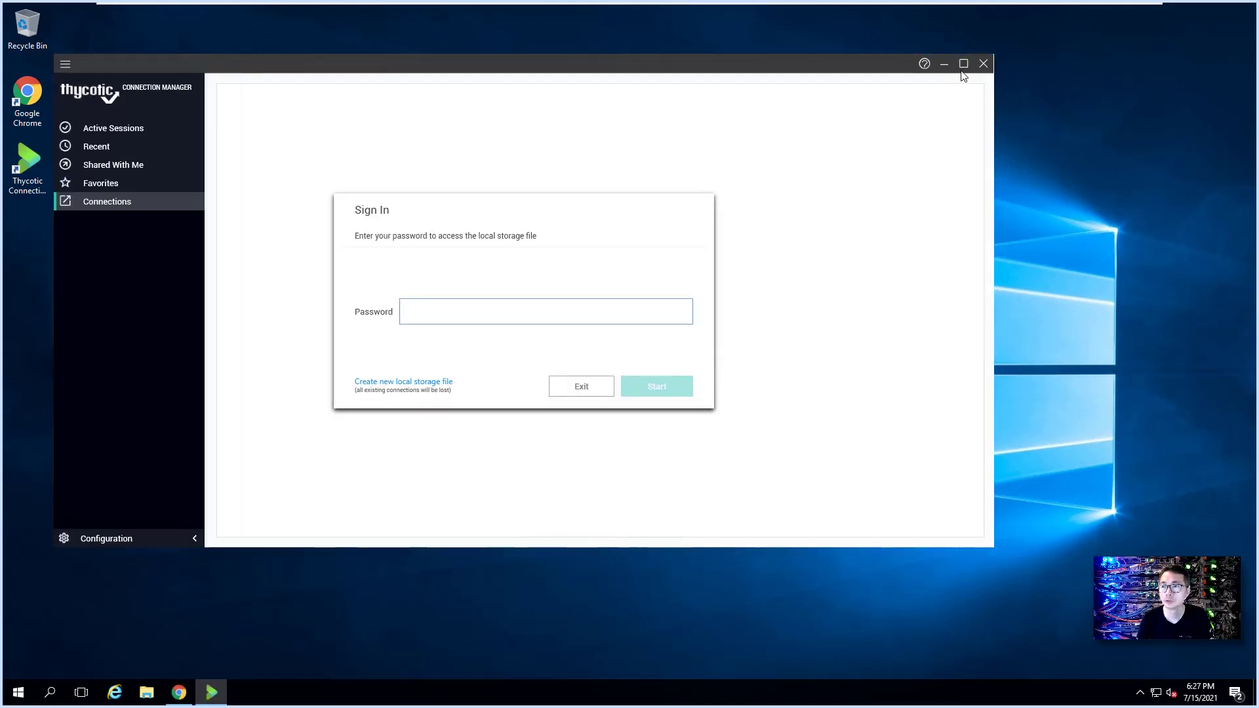
pyautogui.click(506, 315)
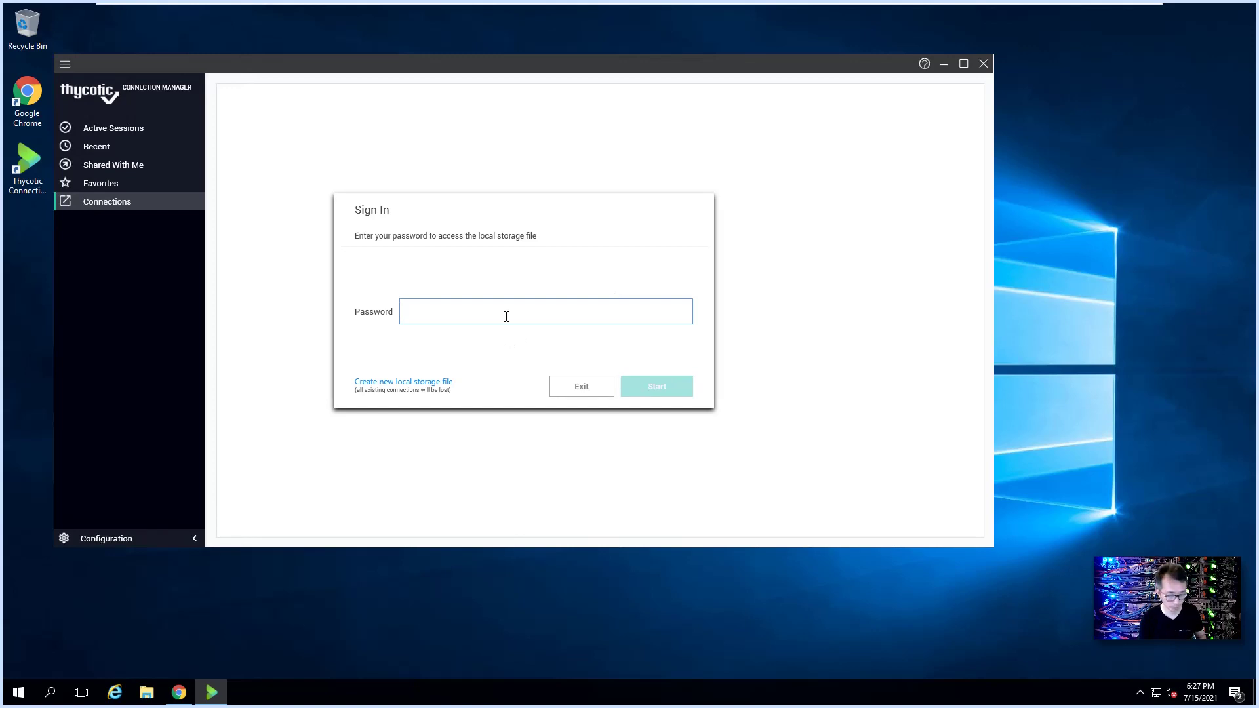
pyautogui.hotkey('ctrl', 'v')
pyautogui.press('Return')
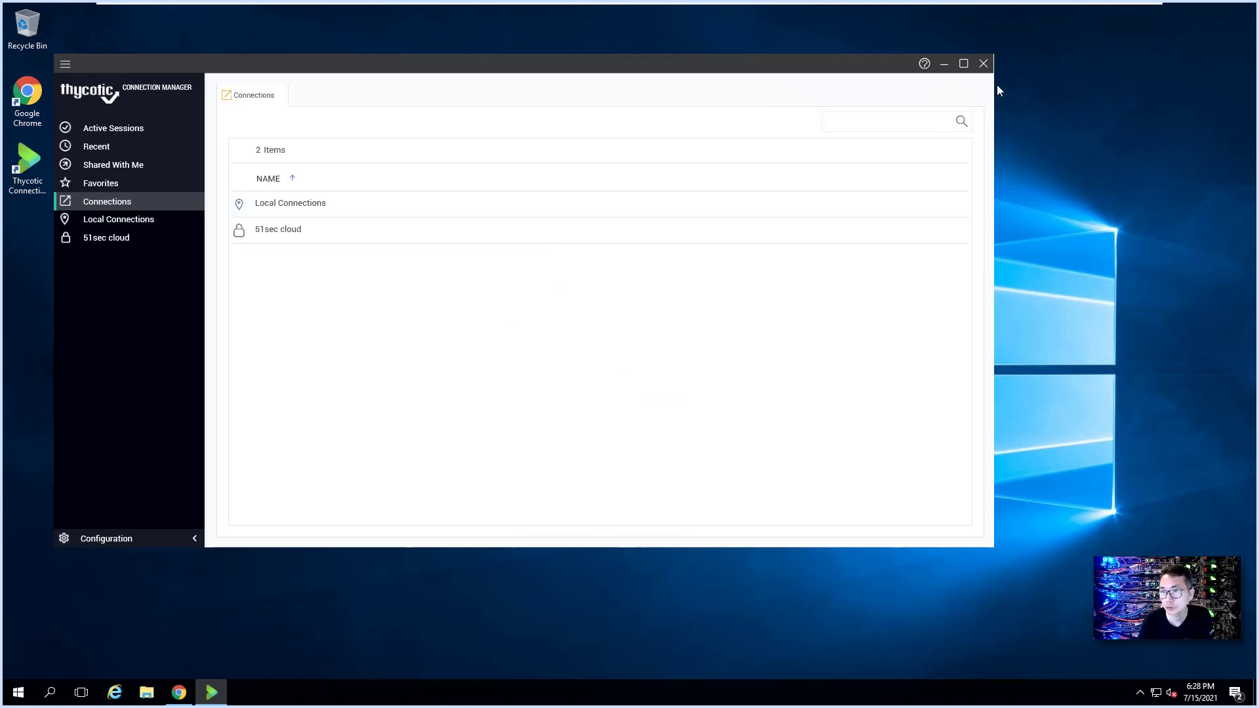
# Step: Connect to 51sec cloud by logging in with the local account's username and password
pyautogui.click(964, 63)
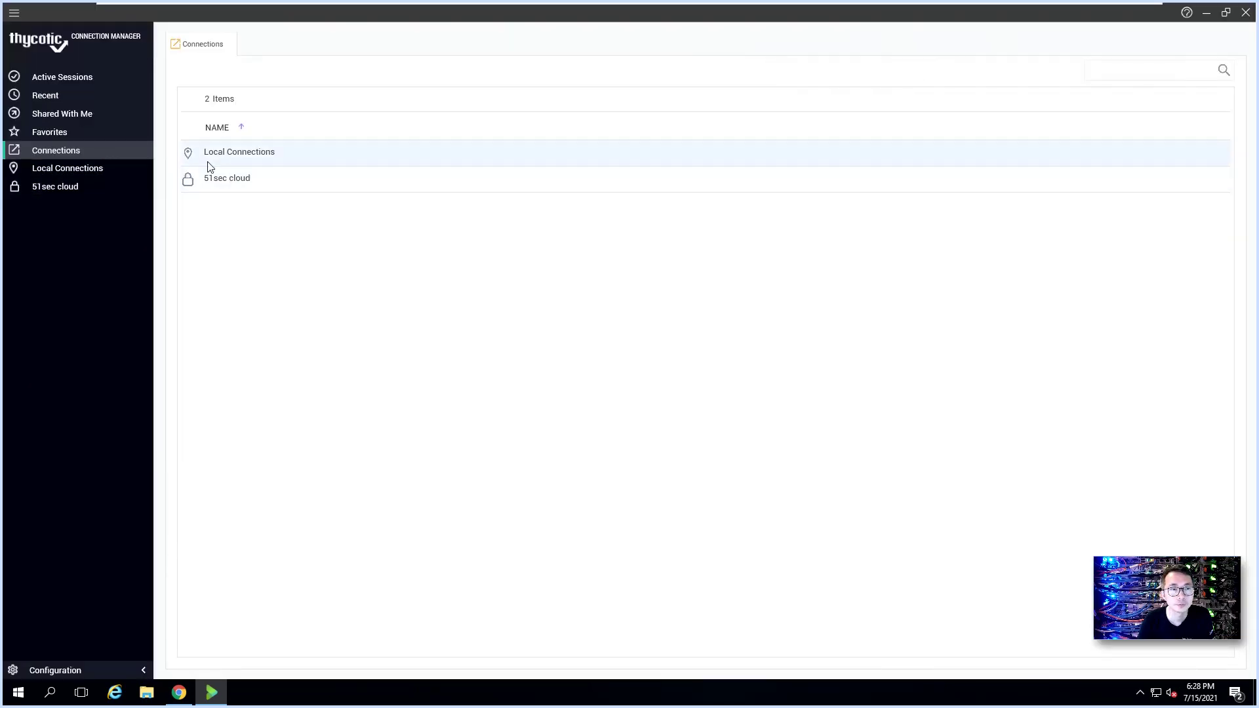
pyautogui.click(56, 188)
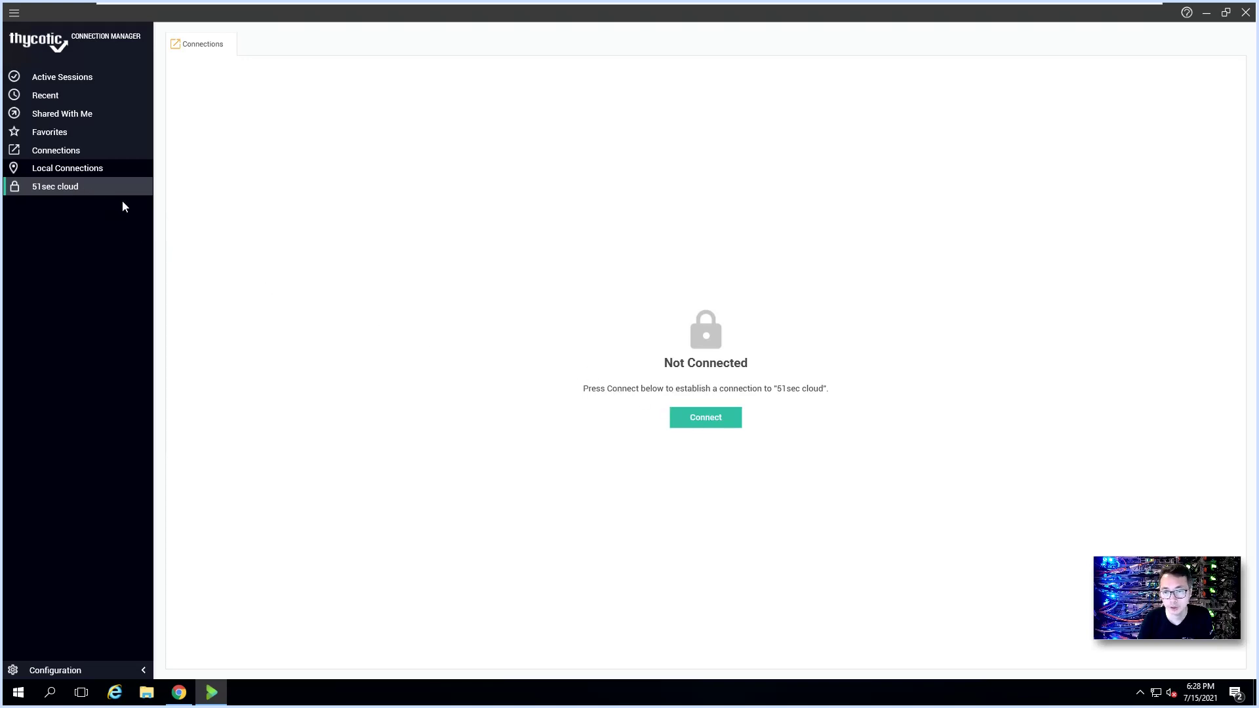
pyautogui.click(710, 417)
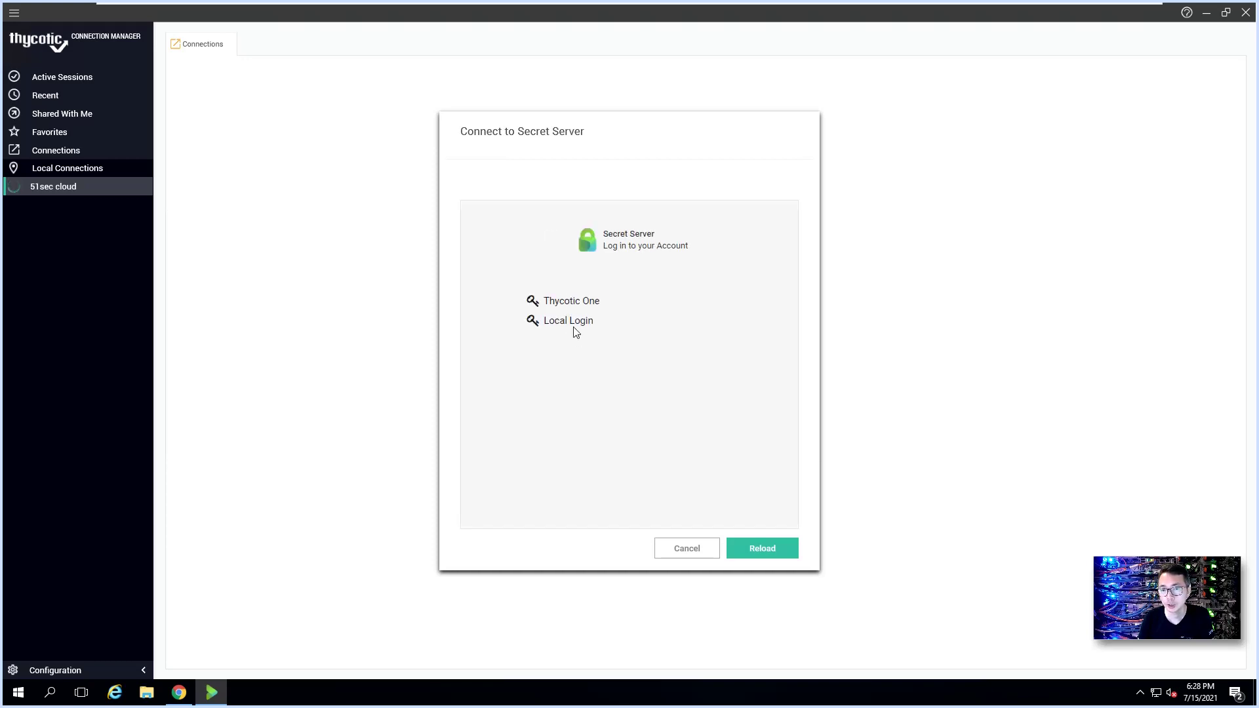
pyautogui.click(569, 324)
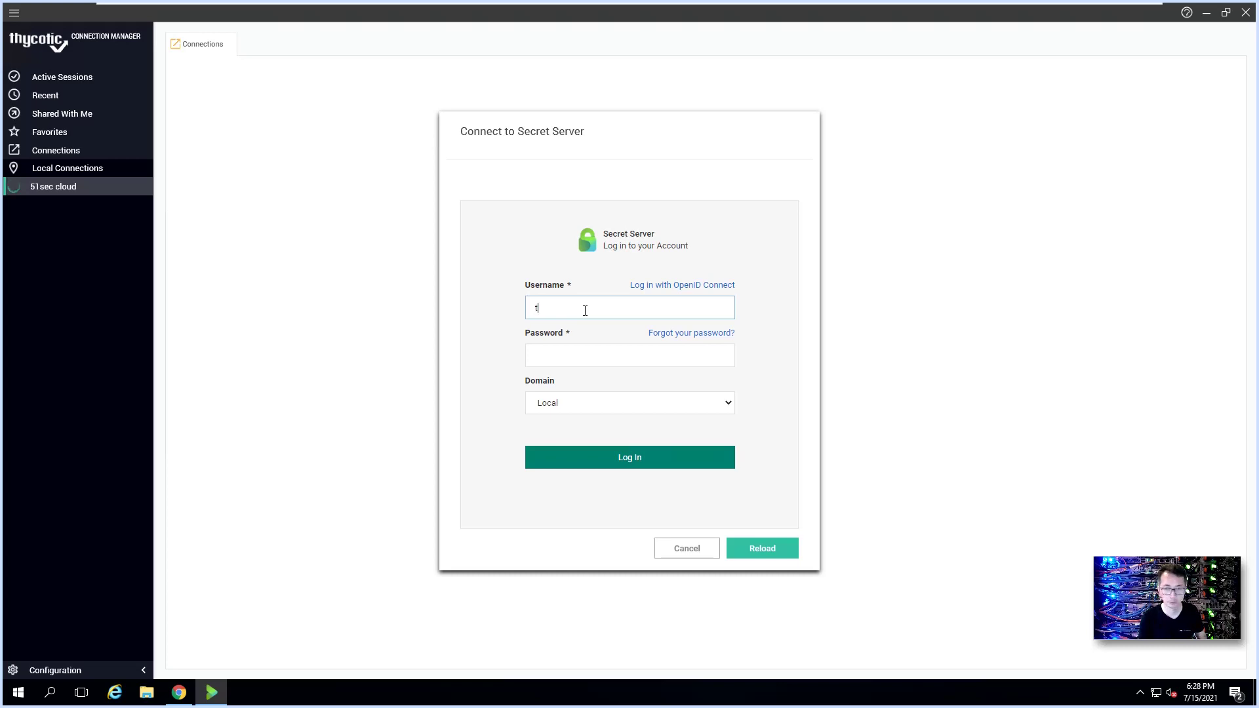
pyautogui.write('tssadm1')
pyautogui.press('Tab')
pyautogui.hotkey('ctrl', 'v')
pyautogui.click(643, 458)
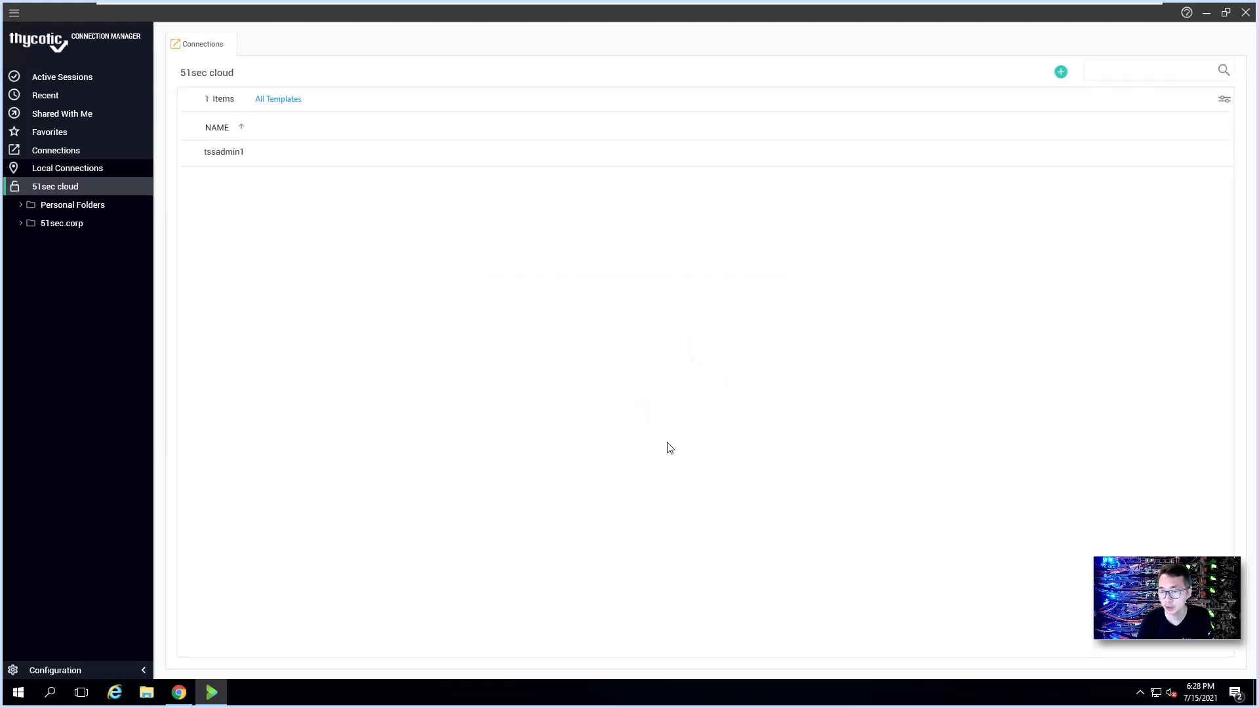
# Step: Open the Active Directory secret in 51sec.corp > Windows to view its details and launchers
pyautogui.click(23, 226)
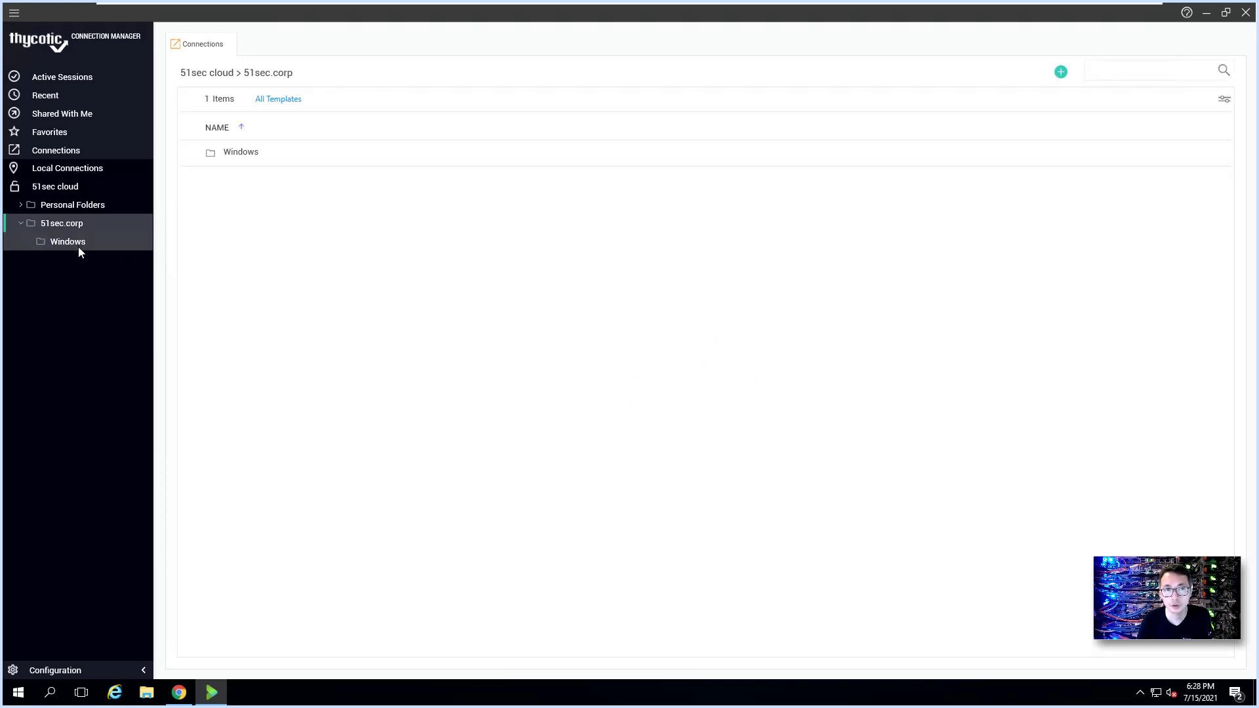
pyautogui.click(77, 247)
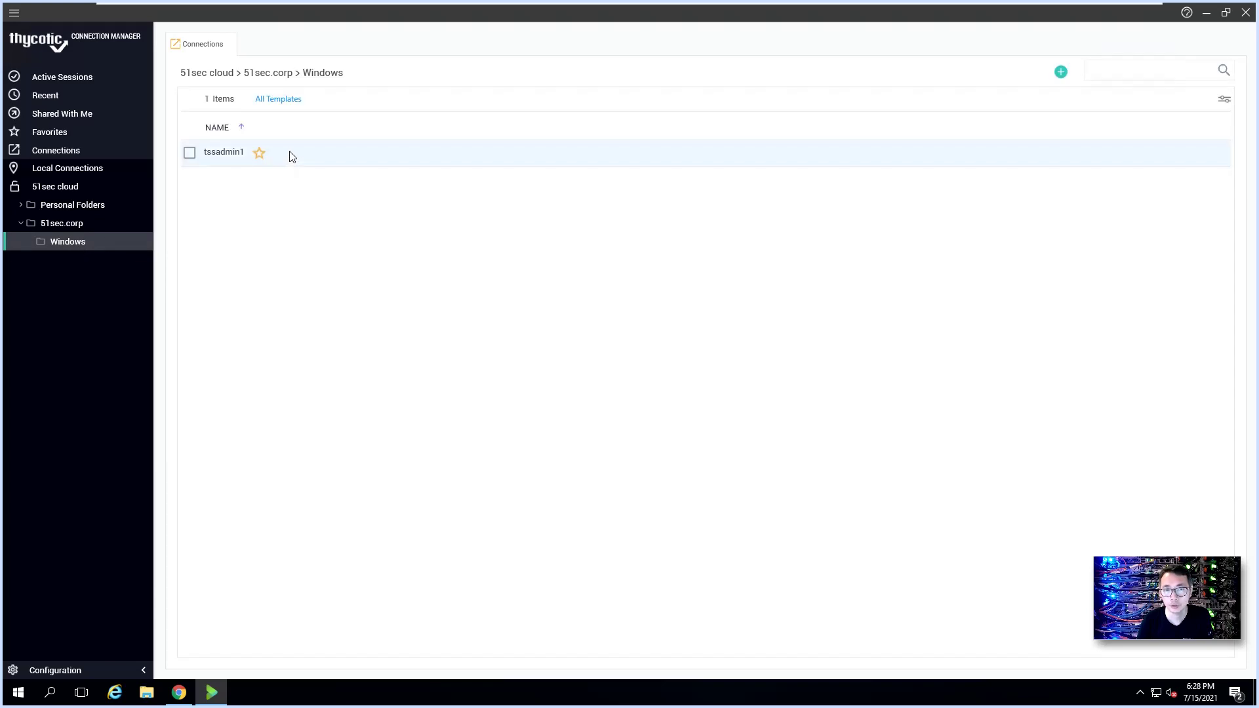
pyautogui.click(190, 153)
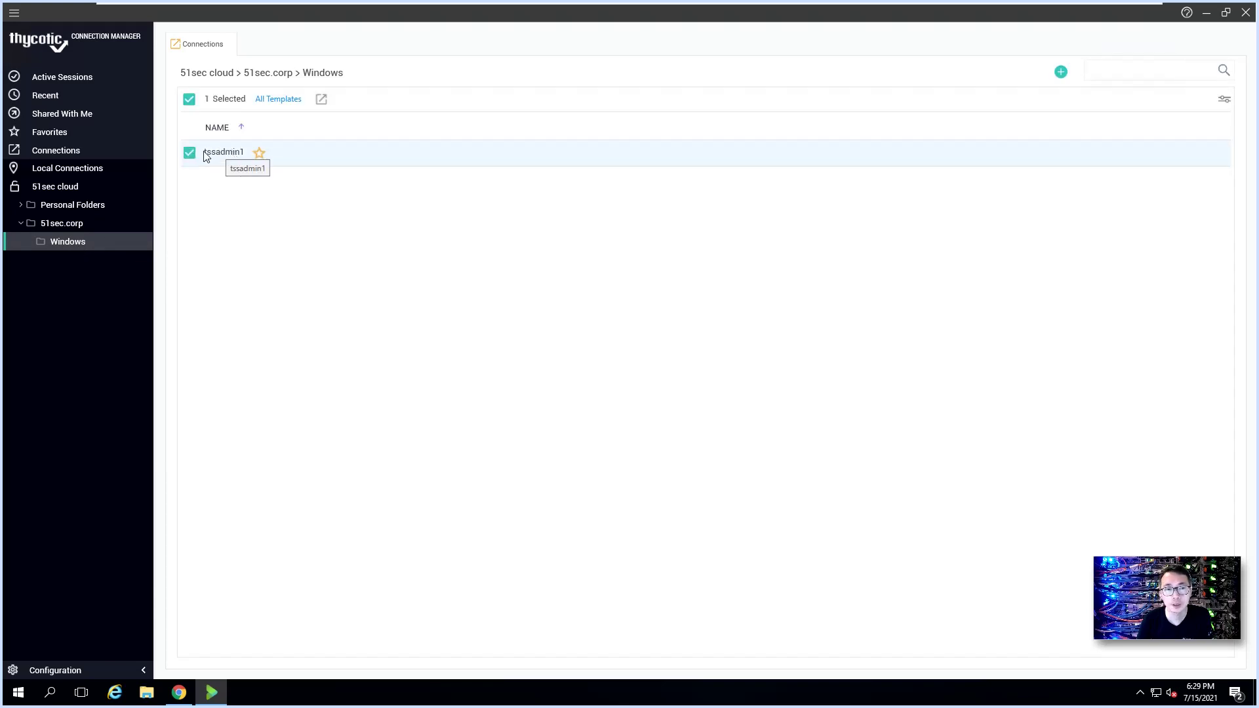
pyautogui.click(237, 159)
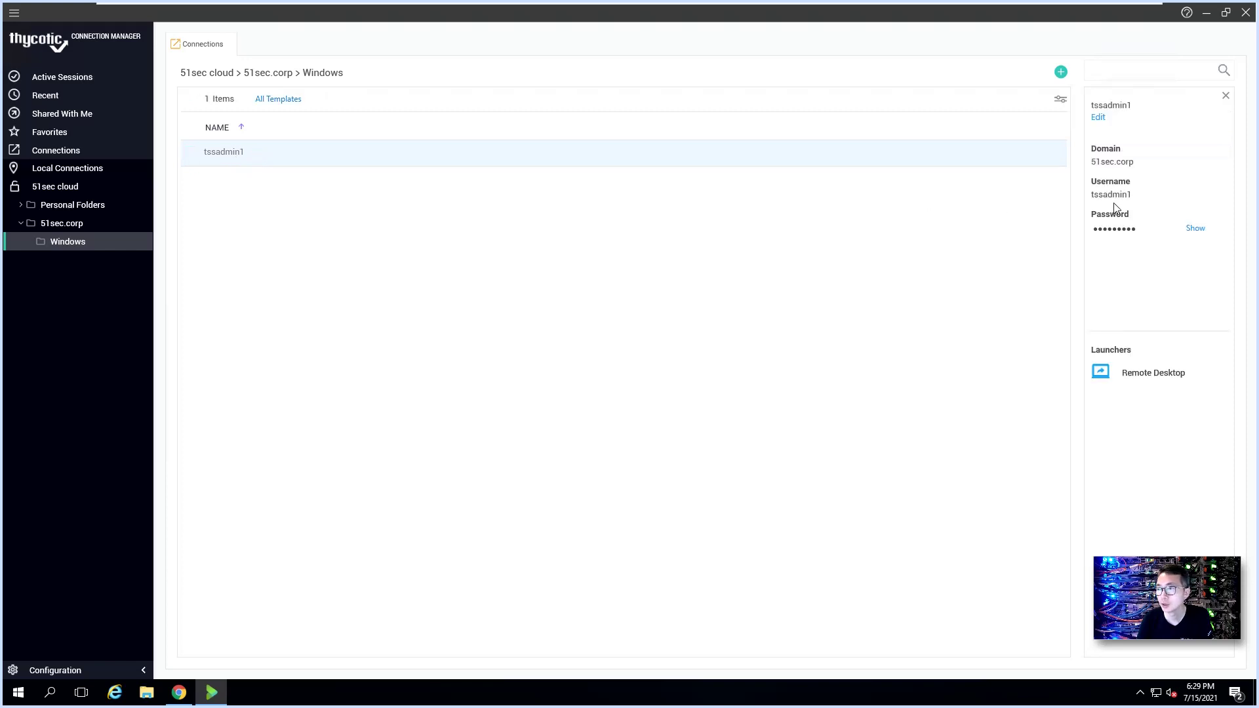
# Step: Launch a Remote Desktop session to 192.168.2.14 using the stored AD secret
pyautogui.click(1150, 385)
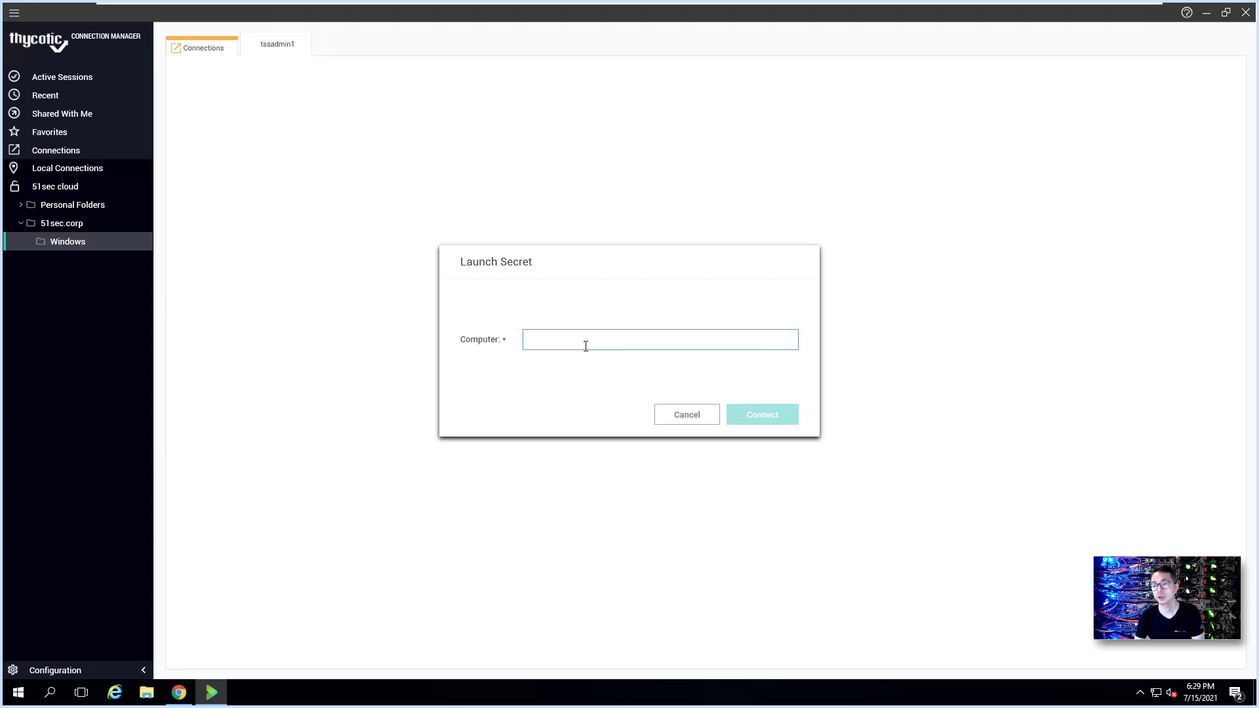
pyautogui.write('192.168.2.')
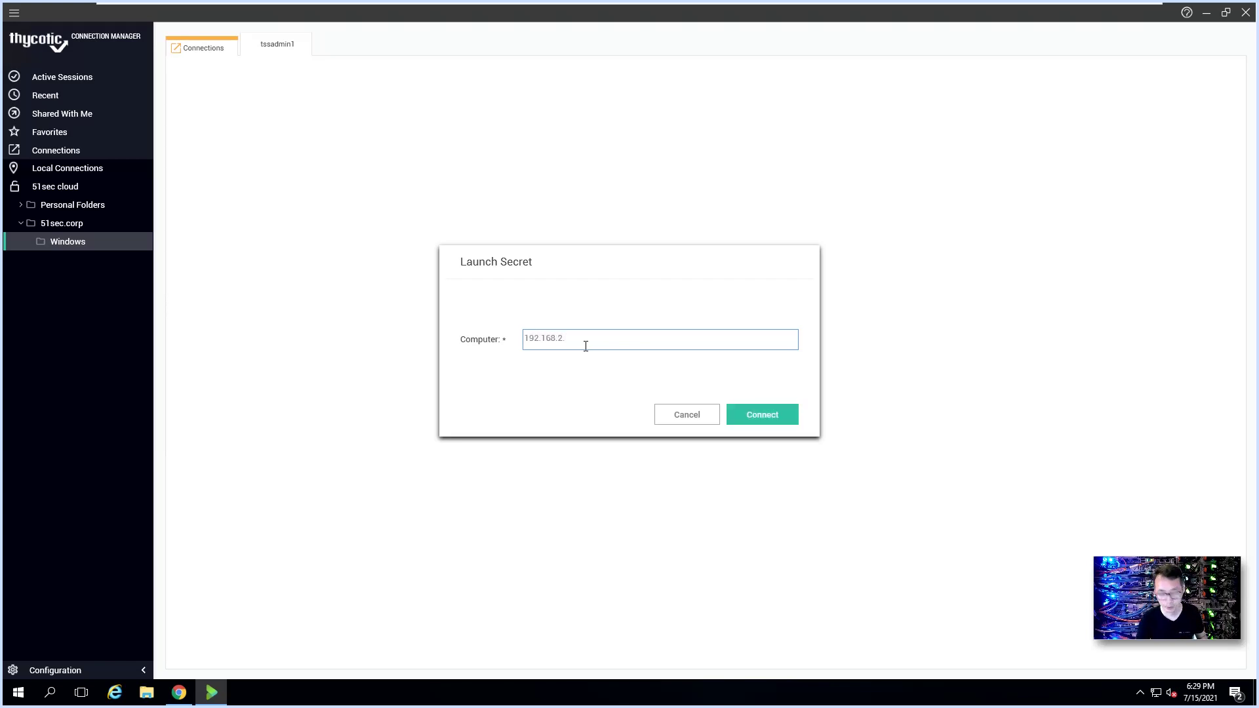
pyautogui.write('14')
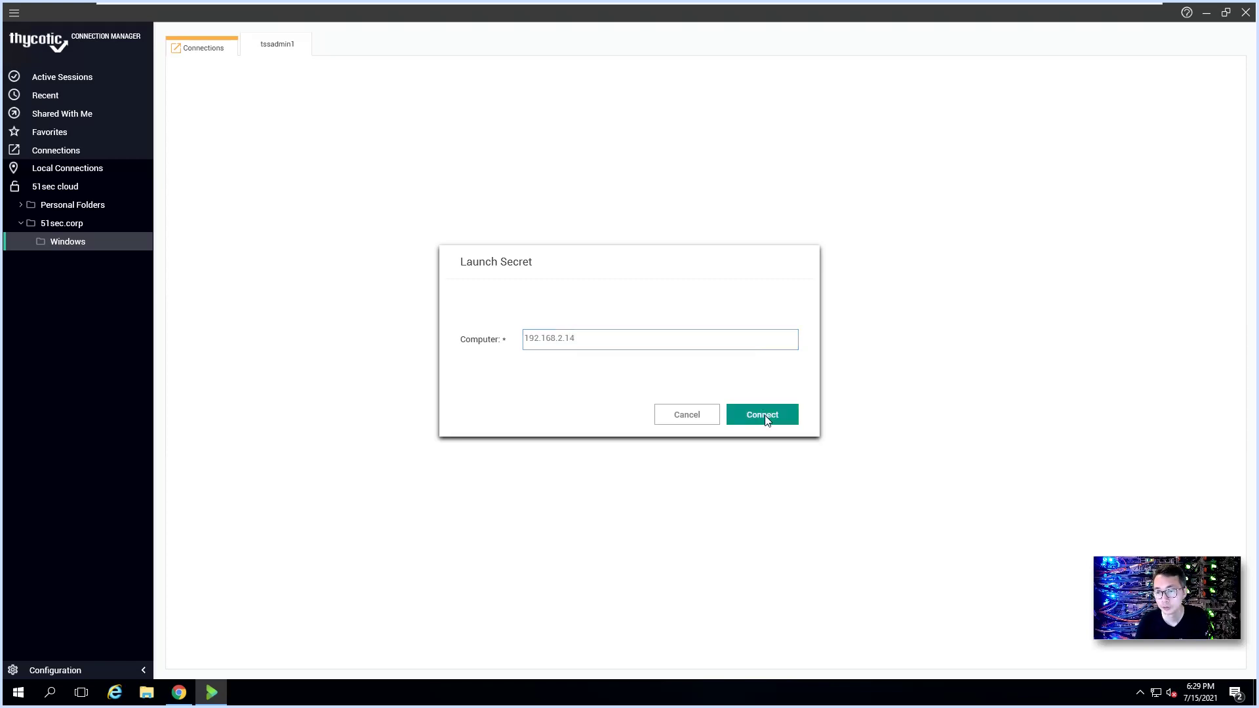
pyautogui.click(766, 418)
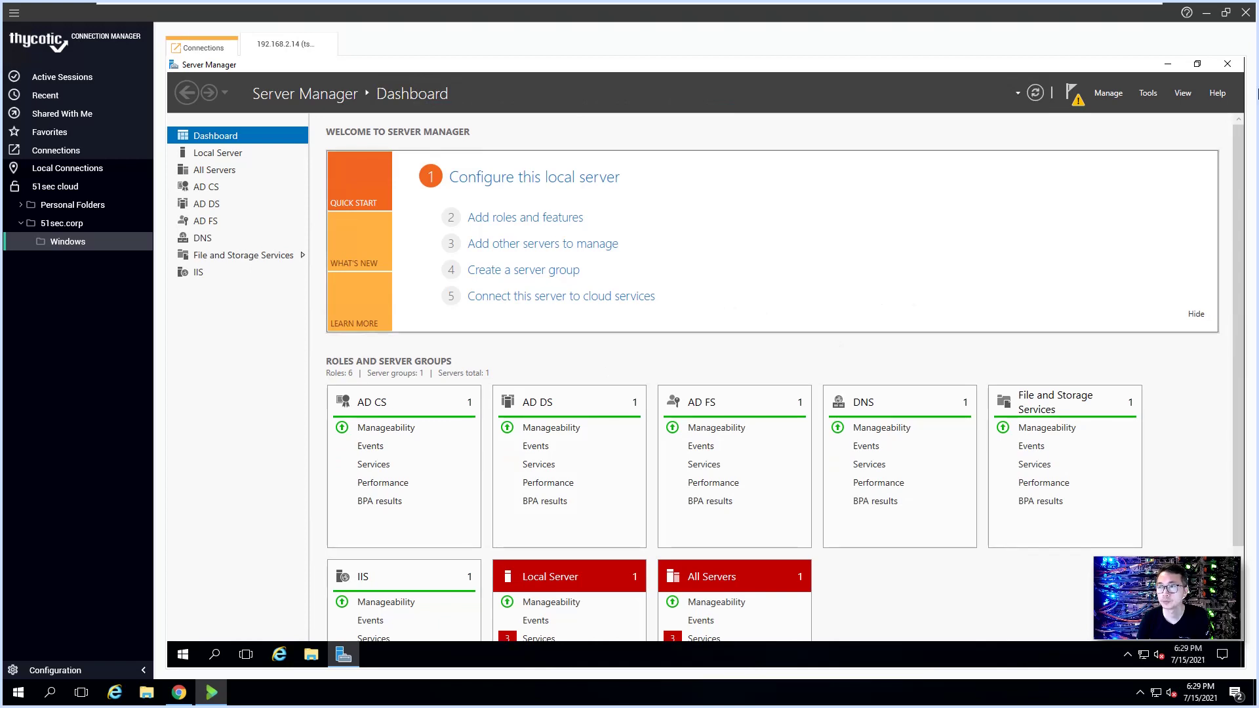
pyautogui.click(1227, 64)
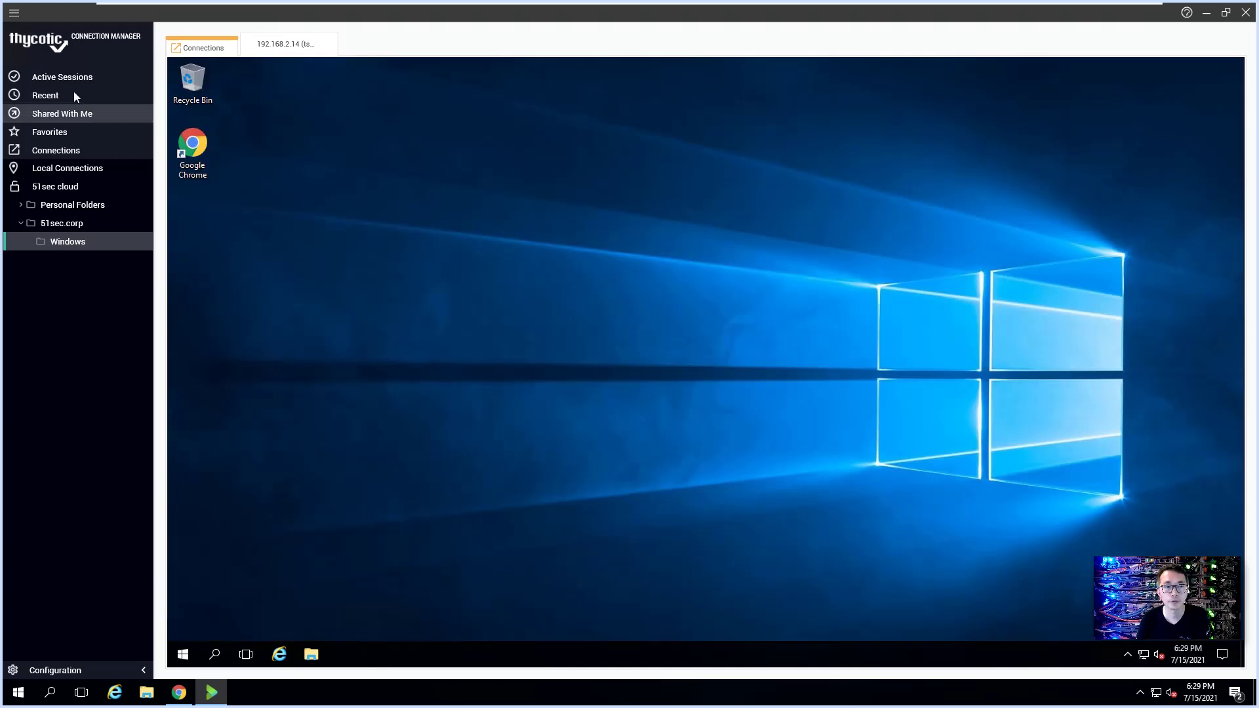